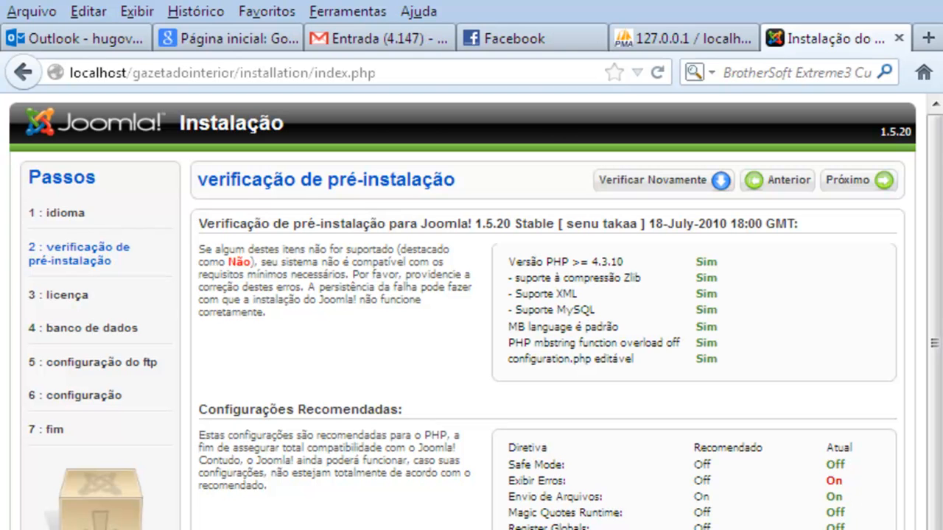
Check in the VertrigoServ server menu that Exibir Erros is On, then return to the previous installer step
{"action": "left_click", "coordinate": [729, 529]}
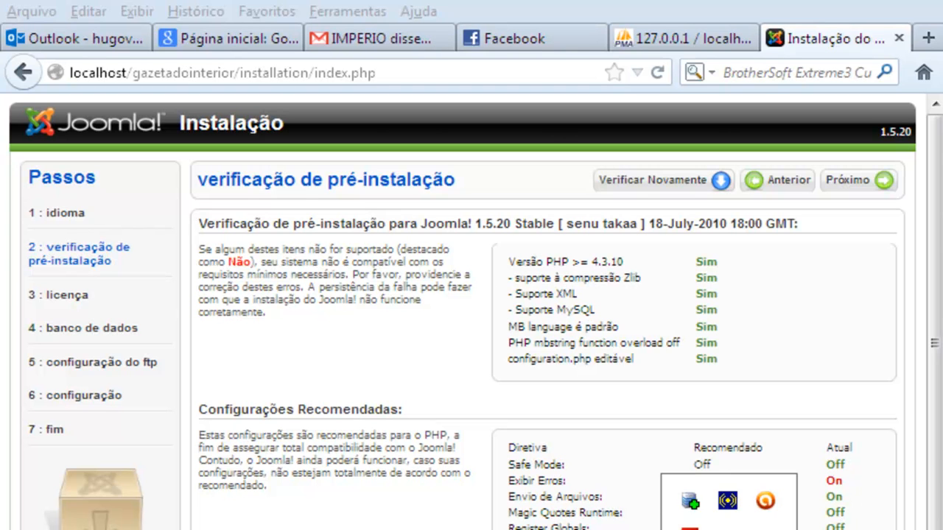
{"action": "left_click", "coordinate": [692, 503]}
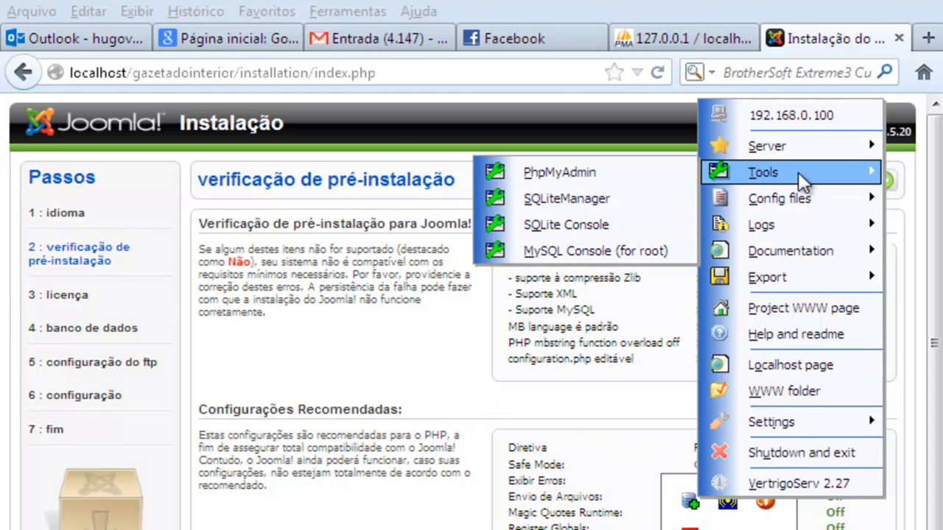
{"action": "mouse_move", "coordinate": [813, 251]}
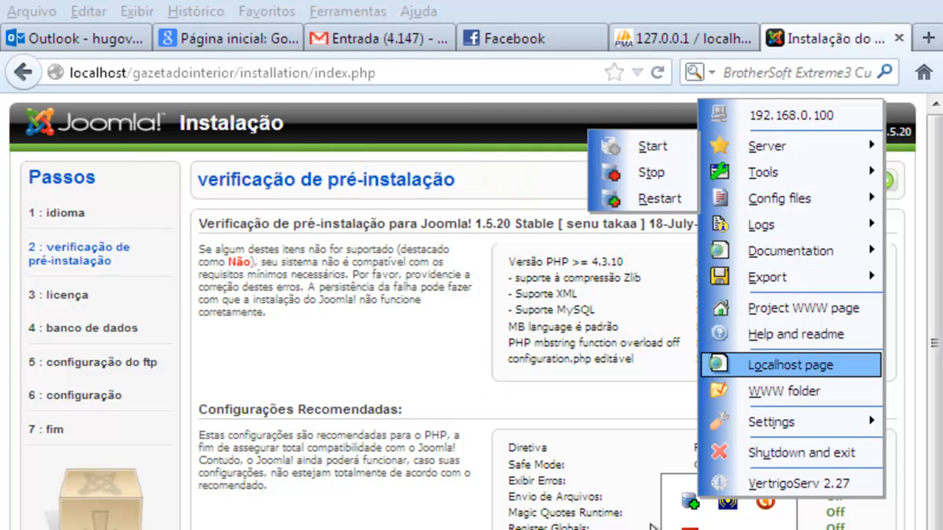
{"action": "left_click", "coordinate": [630, 462]}
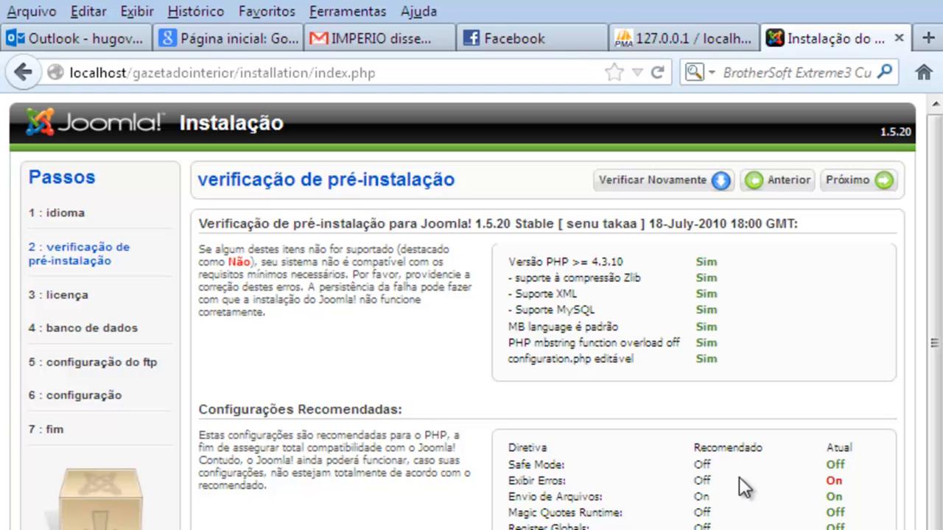
{"action": "double_click", "coordinate": [834, 480]}
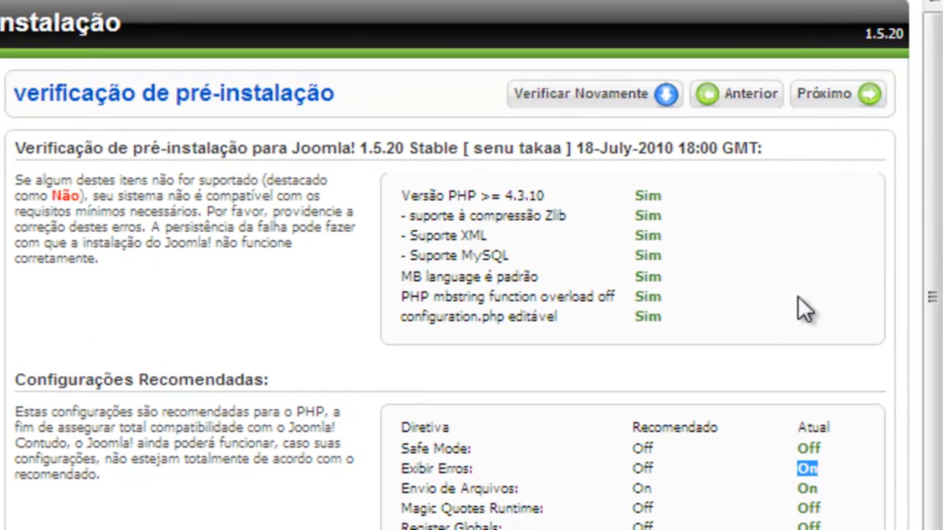
{"action": "left_click", "coordinate": [837, 103]}
{"action": "left_click", "coordinate": [766, 110]}
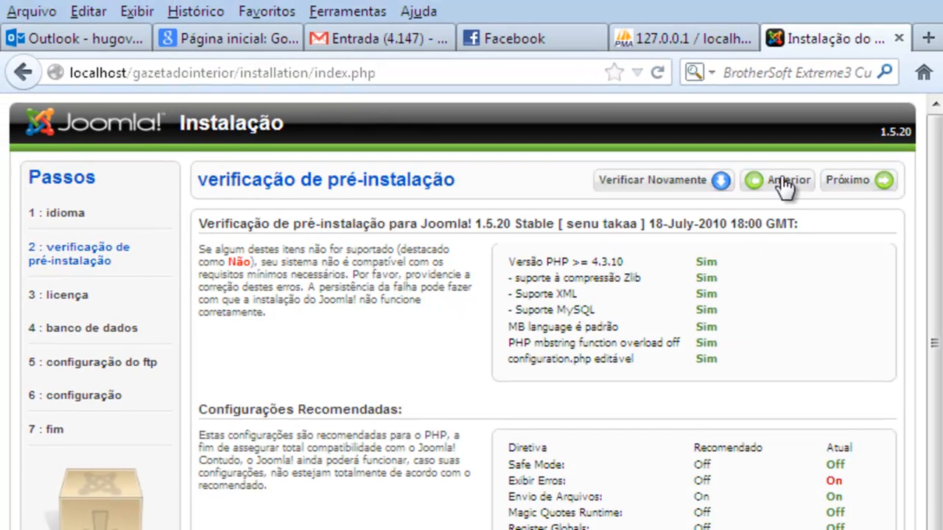
Open Firefox's Opções dialog from Ferramentas and close it with Cancelar, leaving security settings unchanged
{"action": "left_click", "coordinate": [326, 11]}
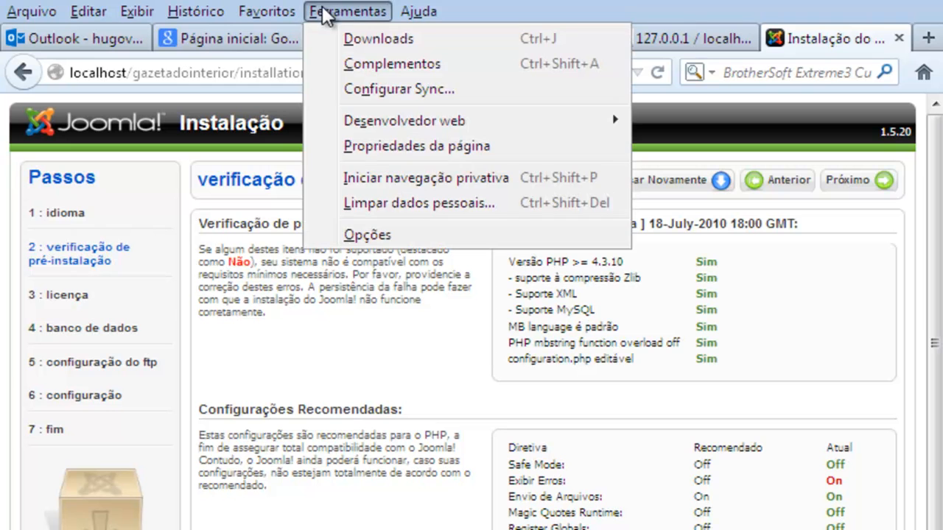
{"action": "left_click", "coordinate": [365, 242]}
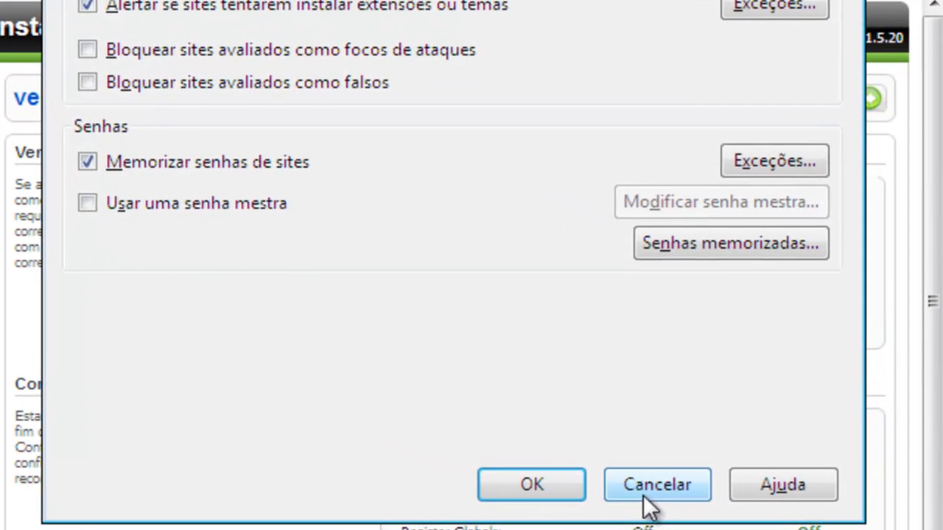
{"action": "left_click", "coordinate": [638, 483]}
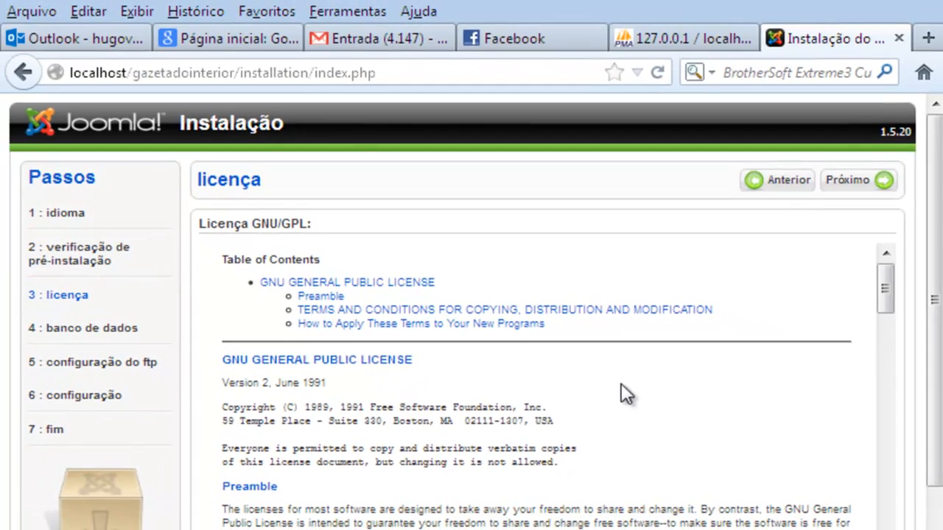
Scroll the GPL licence, step back to the pre-installation check, then advance to database configuration
{"action": "scroll", "coordinate": [648, 431], "scroll_direction": "down", "scroll_amount": 20}
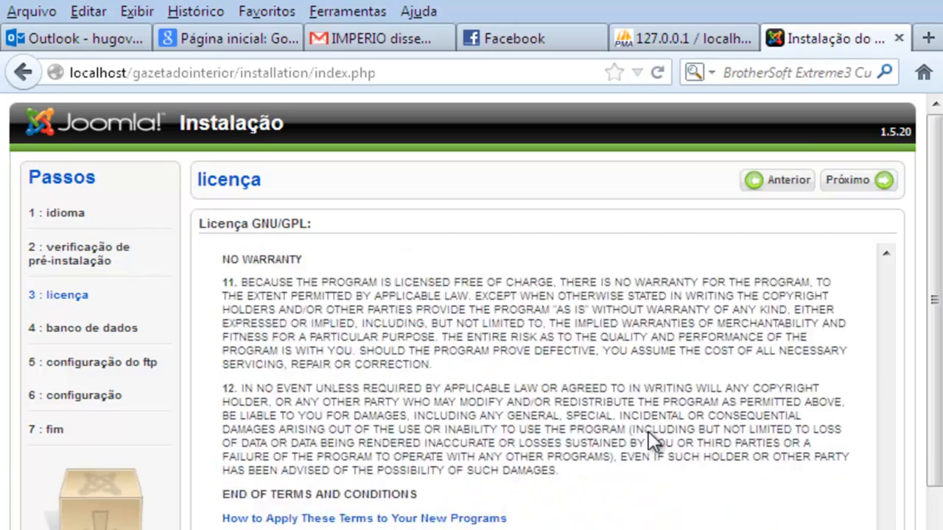
{"action": "scroll", "coordinate": [648, 431], "scroll_direction": "down", "scroll_amount": 5}
{"action": "scroll", "coordinate": [648, 435], "scroll_direction": "up", "scroll_amount": 15}
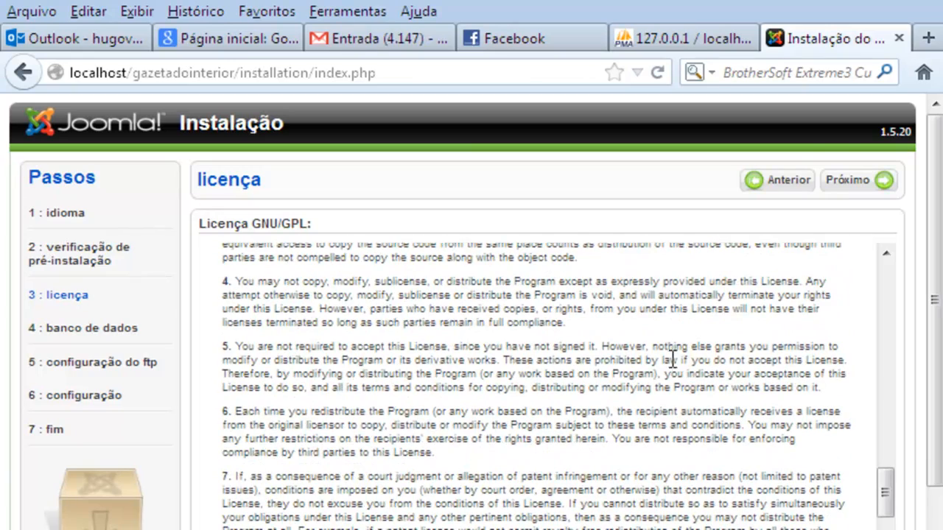
{"action": "left_click", "coordinate": [783, 186]}
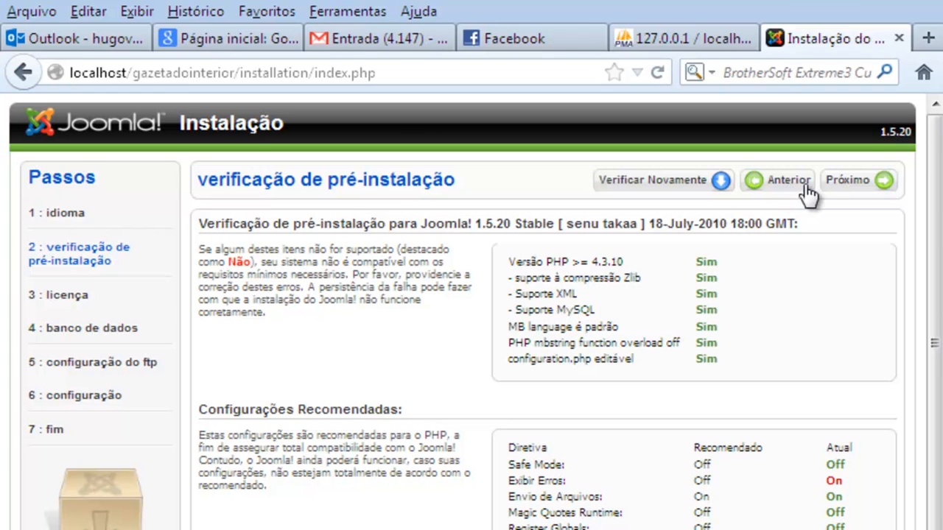
{"action": "left_click", "coordinate": [882, 184]}
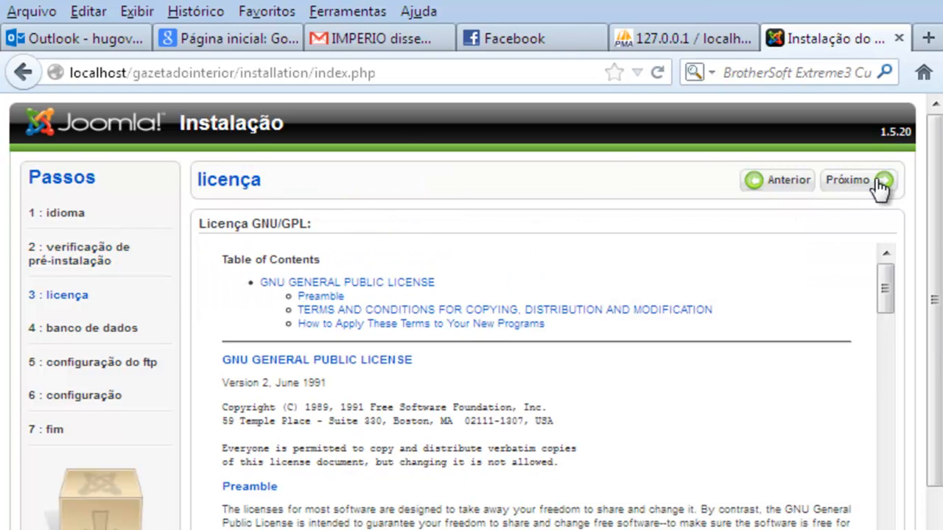
{"action": "left_click", "coordinate": [872, 185]}
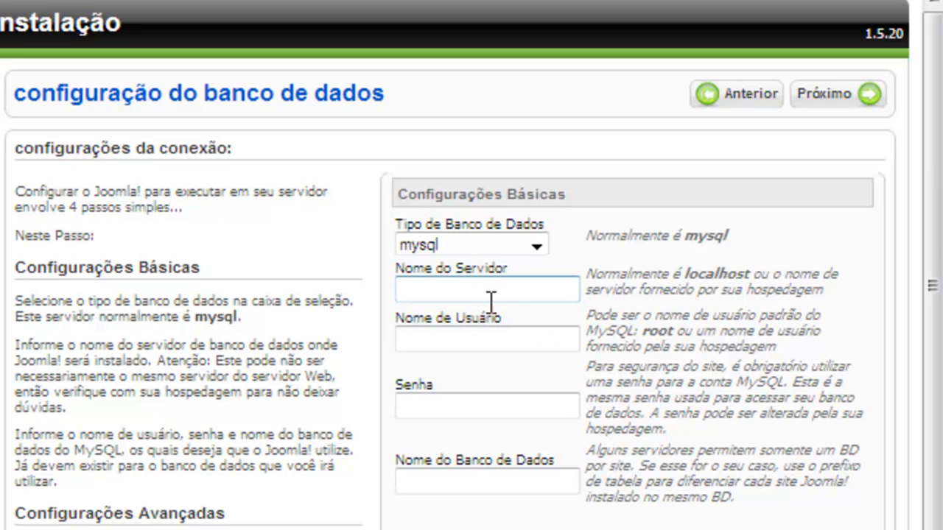
Enter localhost as the database server, root as the user name, and the root password
{"action": "left_click", "coordinate": [539, 320]}
{"action": "left_click", "coordinate": [486, 413]}
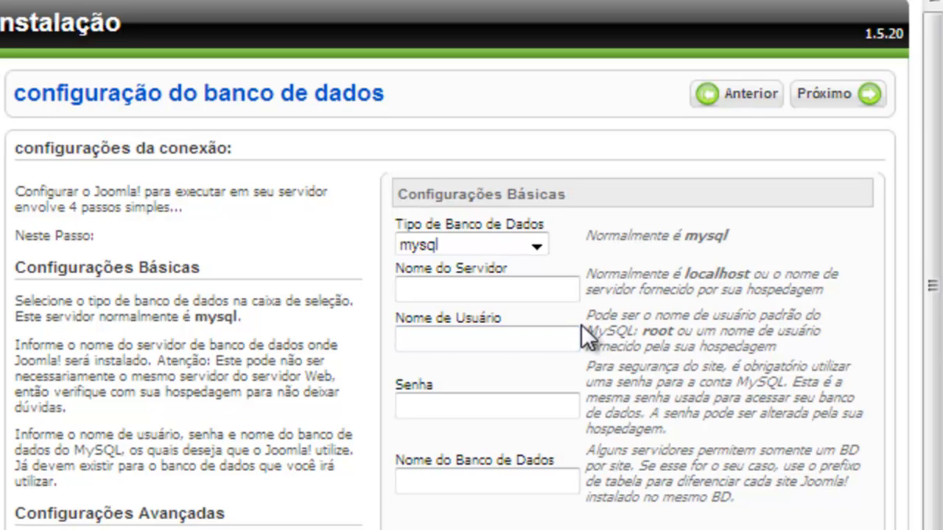
{"action": "left_click", "coordinate": [486, 296]}
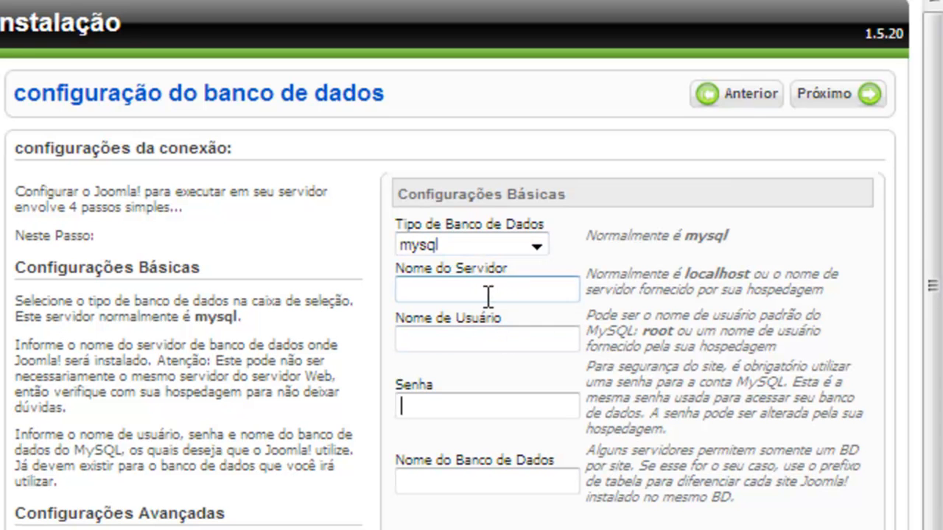
{"action": "type", "text": "localhost"}
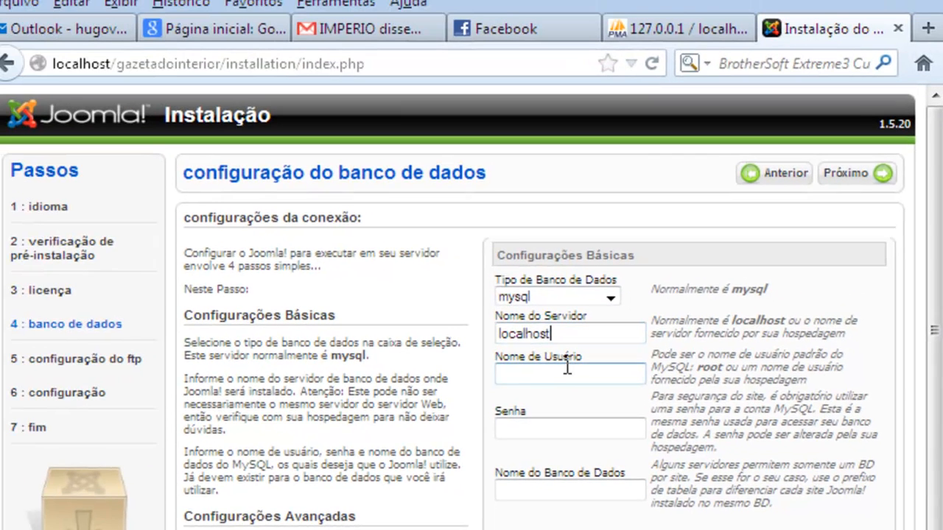
{"action": "left_click", "coordinate": [503, 343]}
{"action": "type", "text": "root"}
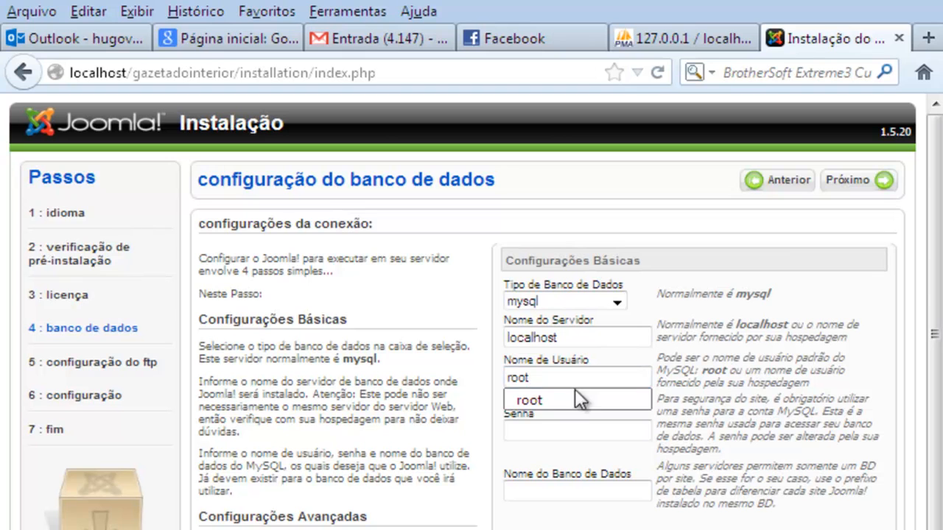
{"action": "left_click", "coordinate": [592, 428]}
{"action": "type", "text": "*********"}
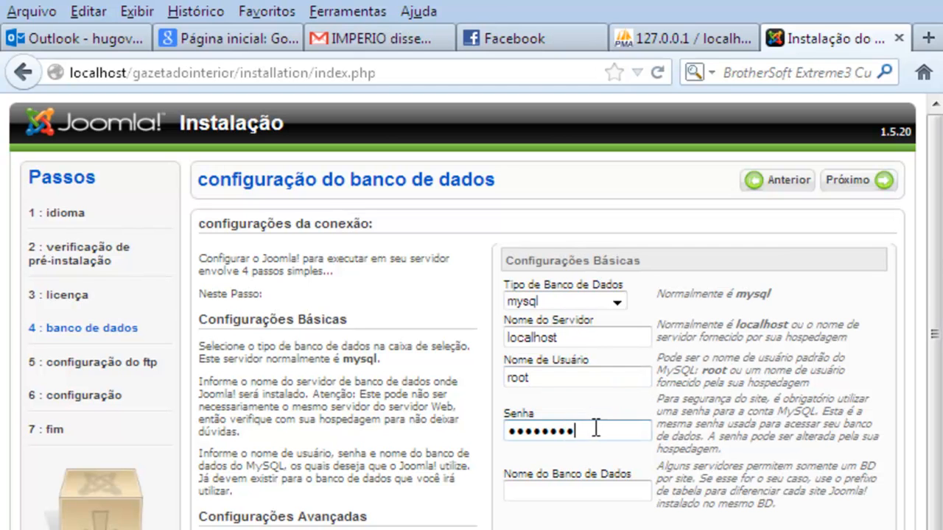
{"action": "left_click_drag", "start_coordinate": [596, 429], "coordinate": [479, 444]}
Enter gazetadointerior as the database name and switch to the phpMyAdmin tab
{"action": "left_click", "coordinate": [584, 490]}
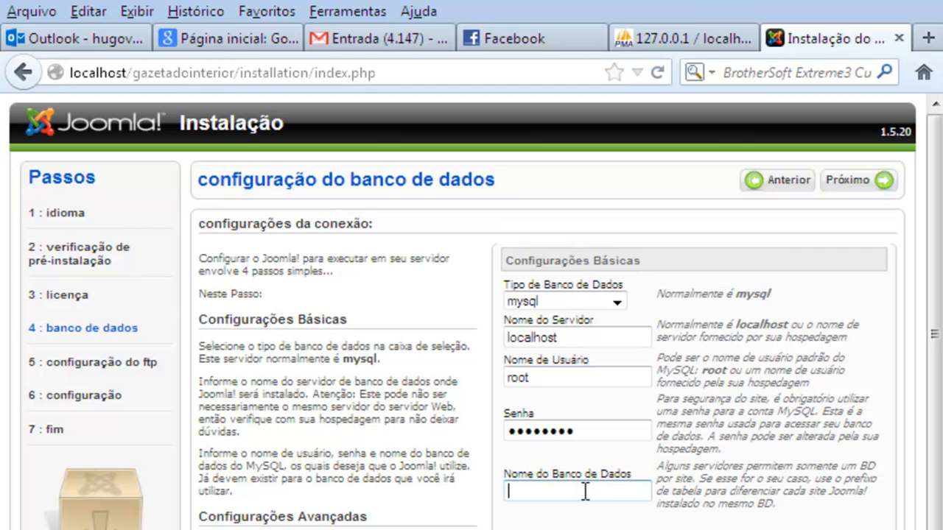
{"action": "type", "text": "gazetadointerior"}
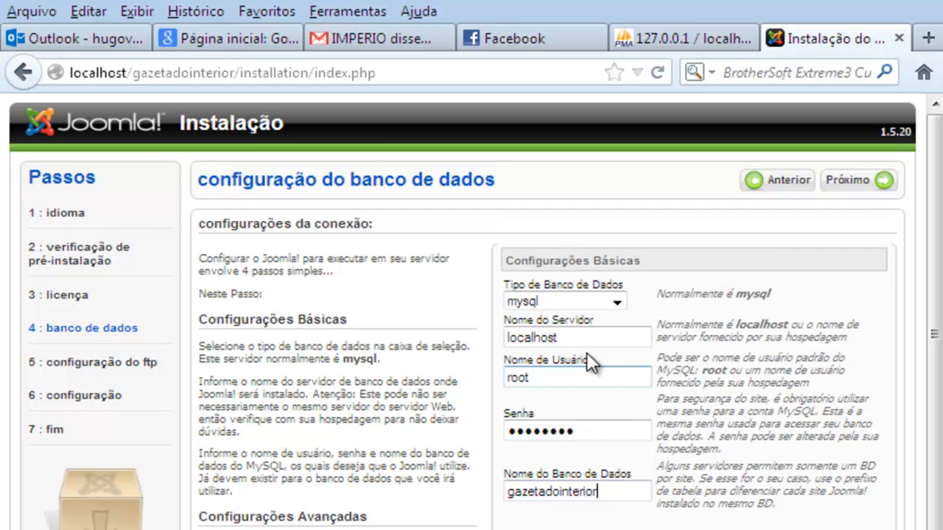
{"action": "left_click_drag", "start_coordinate": [567, 385], "coordinate": [488, 383]}
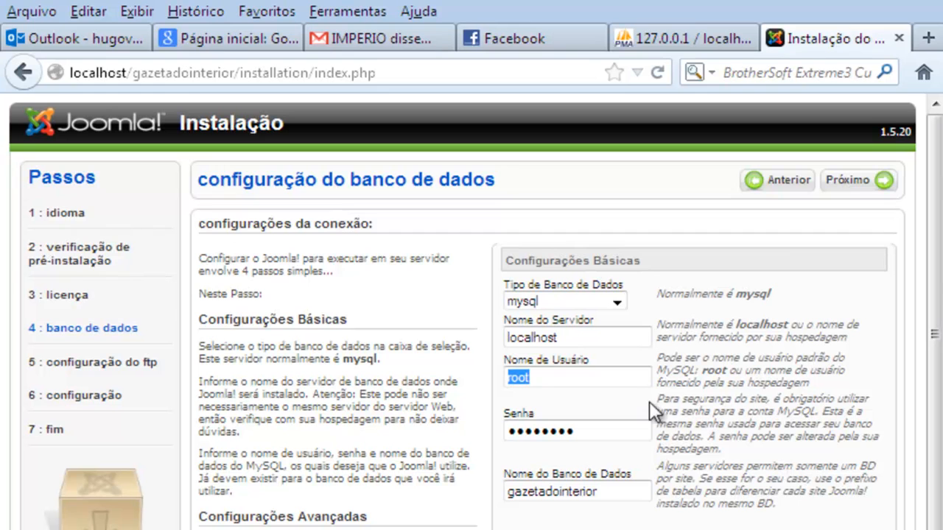
{"action": "left_click_drag", "start_coordinate": [593, 428], "coordinate": [511, 442]}
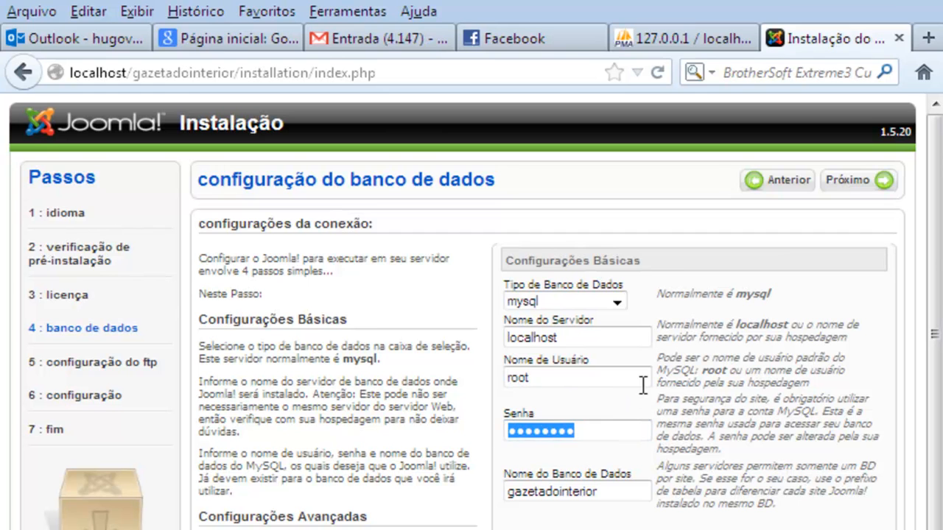
{"action": "left_click", "coordinate": [666, 41]}
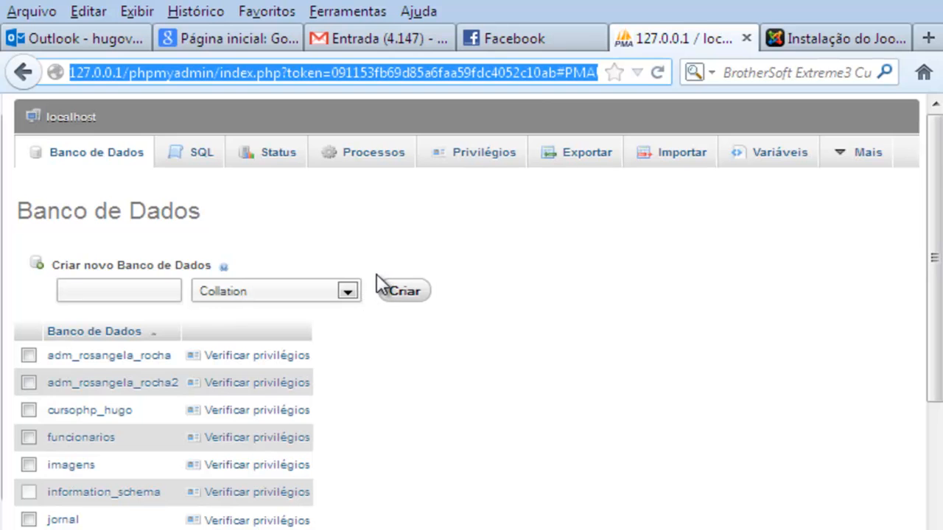
Open Privilégios and log back in as root to list the pma and root accounts
{"action": "scroll", "coordinate": [320, 347], "scroll_direction": "down", "scroll_amount": 5}
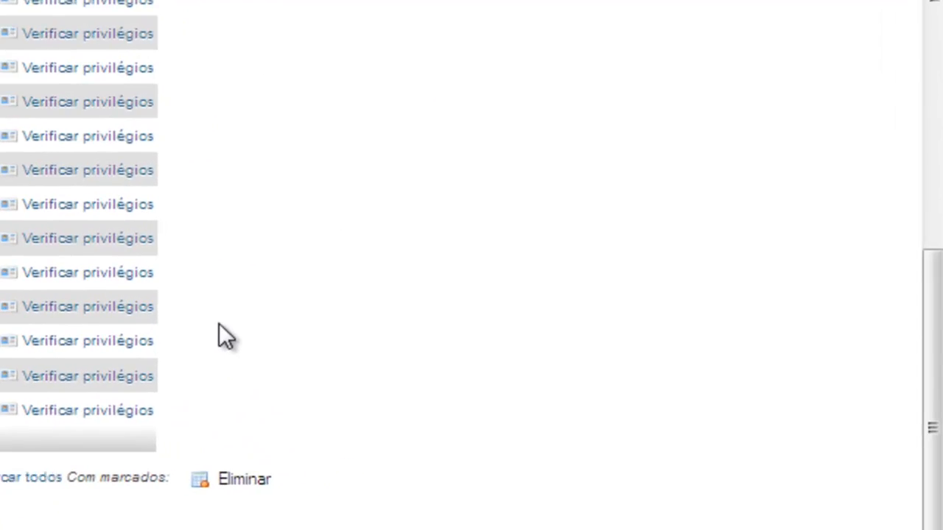
{"action": "scroll", "coordinate": [224, 336], "scroll_direction": "up", "scroll_amount": 5}
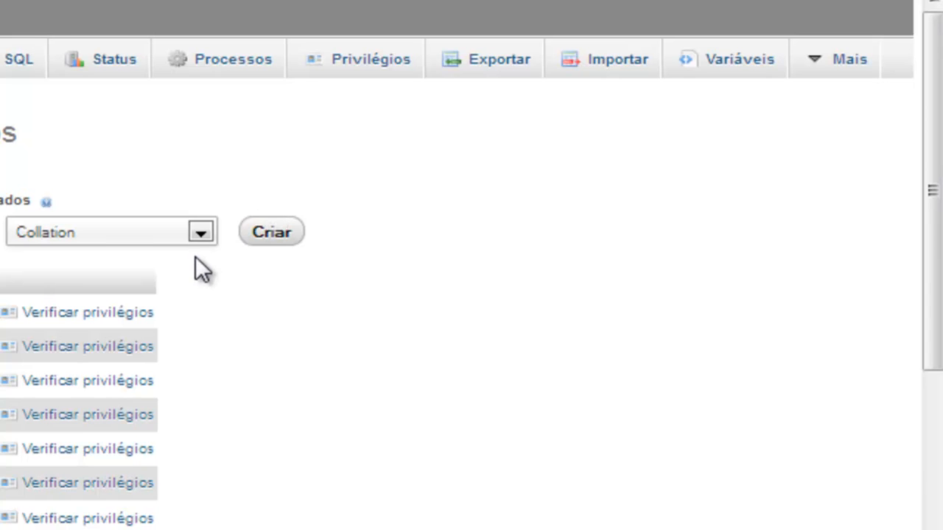
{"action": "left_click", "coordinate": [363, 68]}
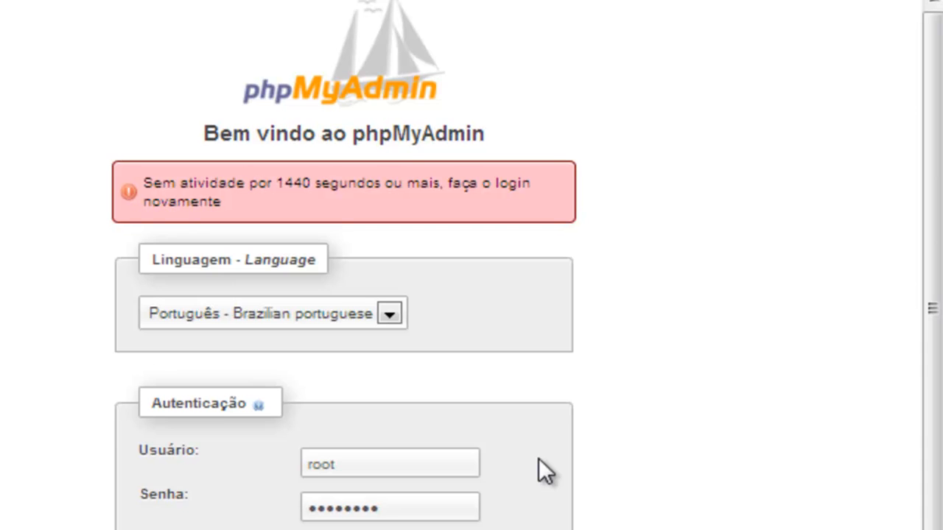
{"action": "key", "text": "Return"}
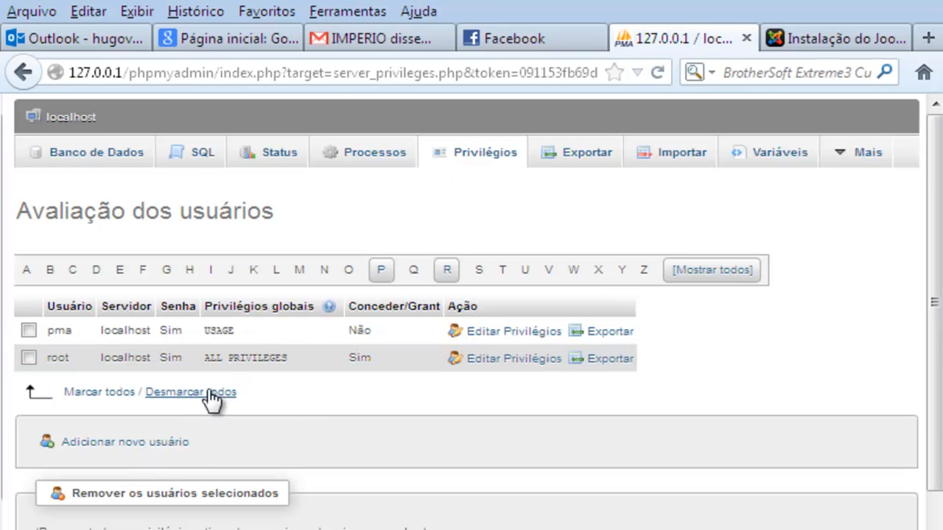
Add a new user named gazetadointerior with host localhost
{"action": "left_click", "coordinate": [158, 445]}
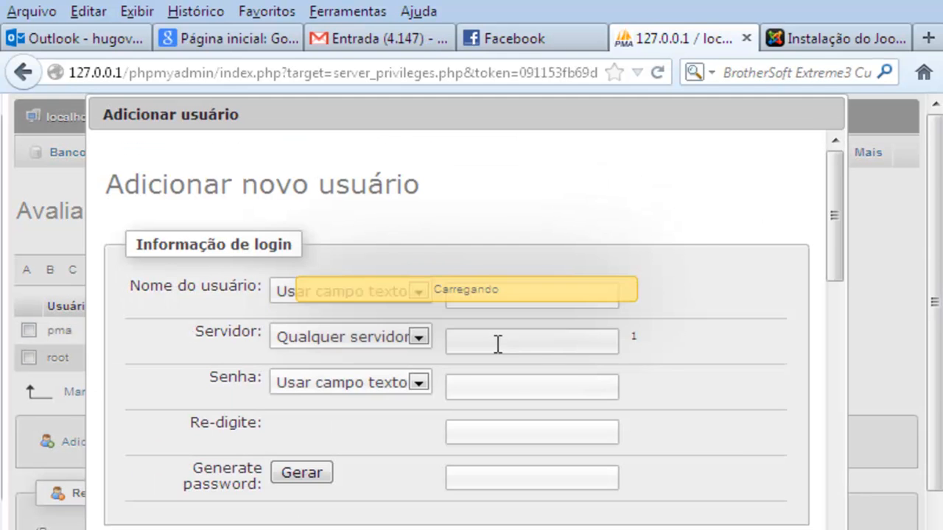
{"action": "left_click", "coordinate": [476, 297]}
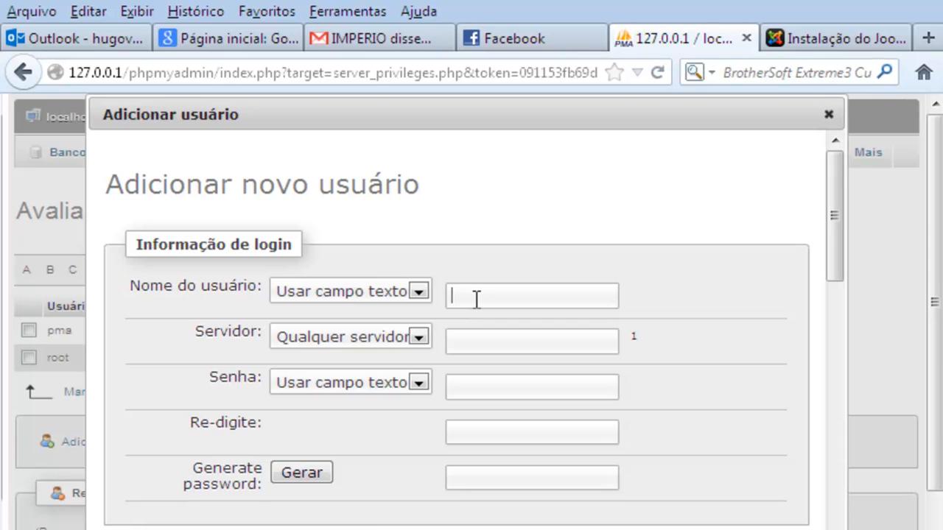
{"action": "type", "text": "gazetadoint"}
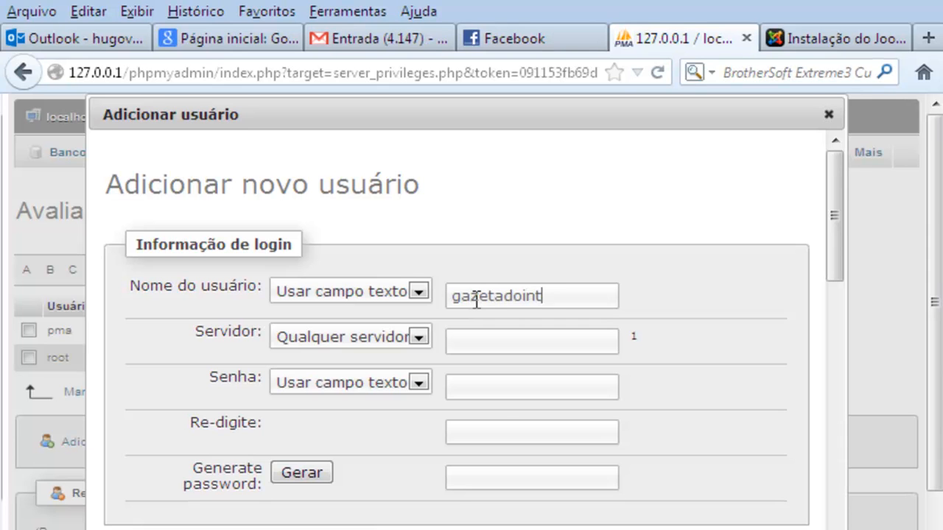
{"action": "type", "text": "erior"}
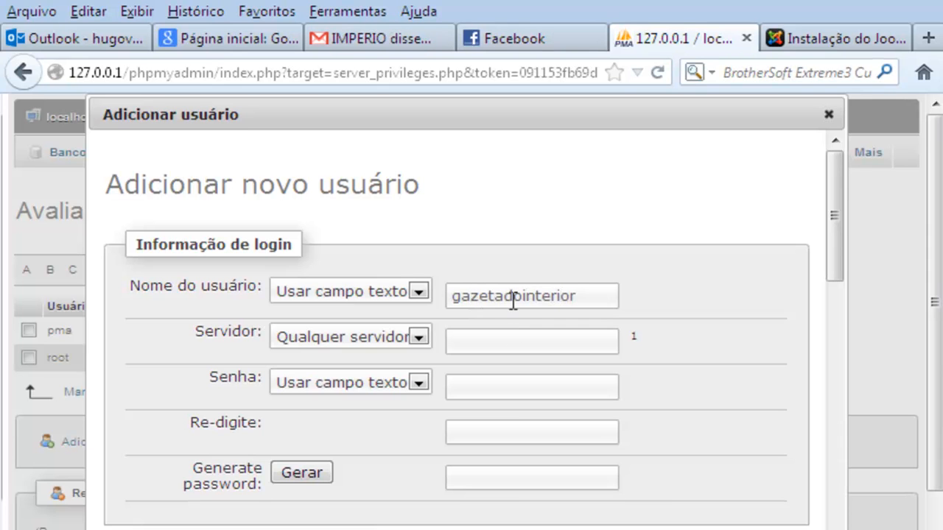
{"action": "left_click", "coordinate": [514, 340]}
{"action": "type", "text": "loc"}
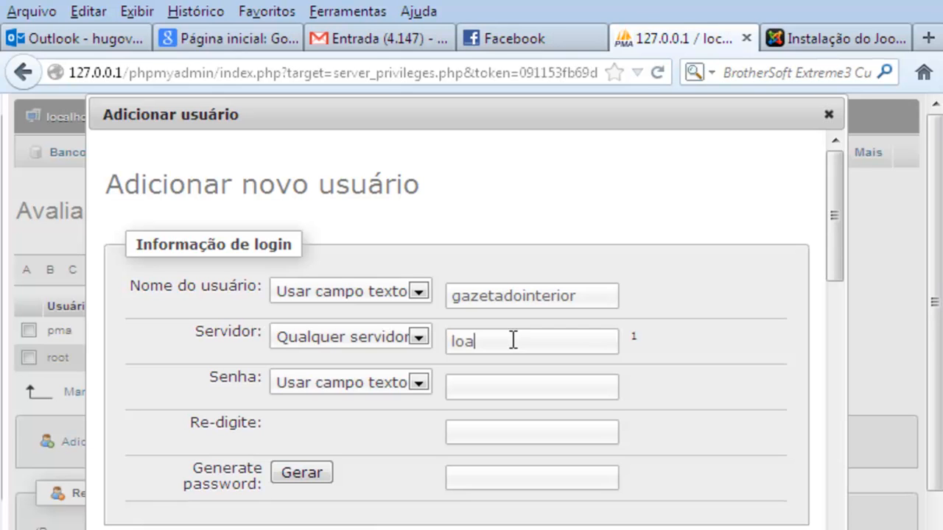
{"action": "type", "text": "alhost"}
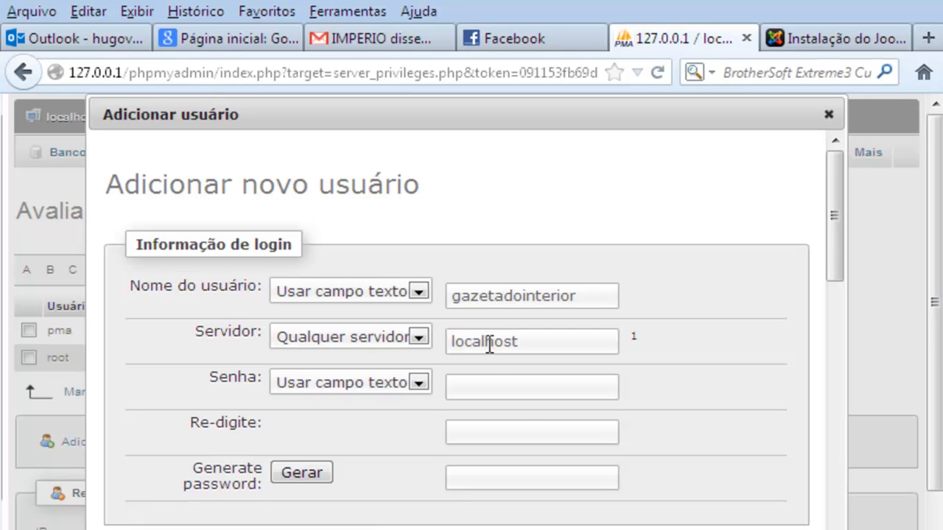
{"action": "double_click", "coordinate": [488, 341]}
Set a matching six-character password in both password fields and clear the generated password
{"action": "left_click", "coordinate": [492, 385]}
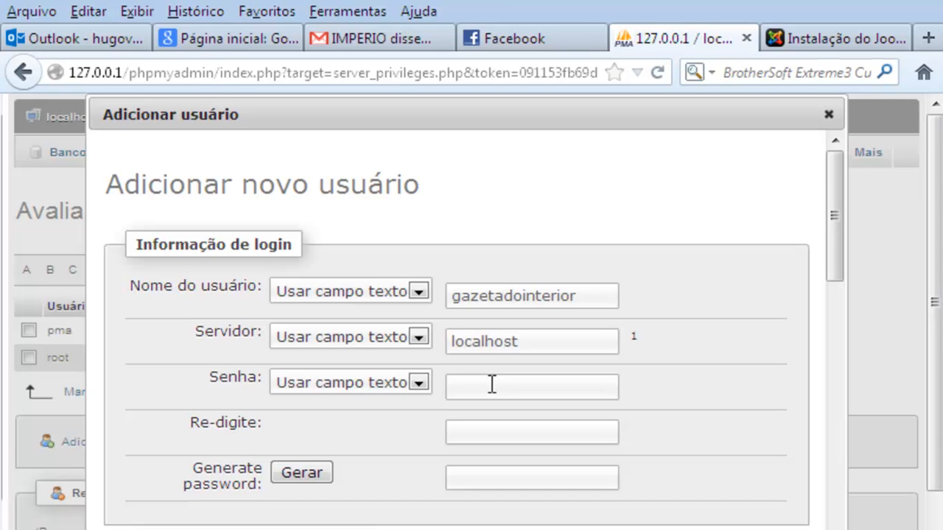
{"action": "type", "text": "••"}
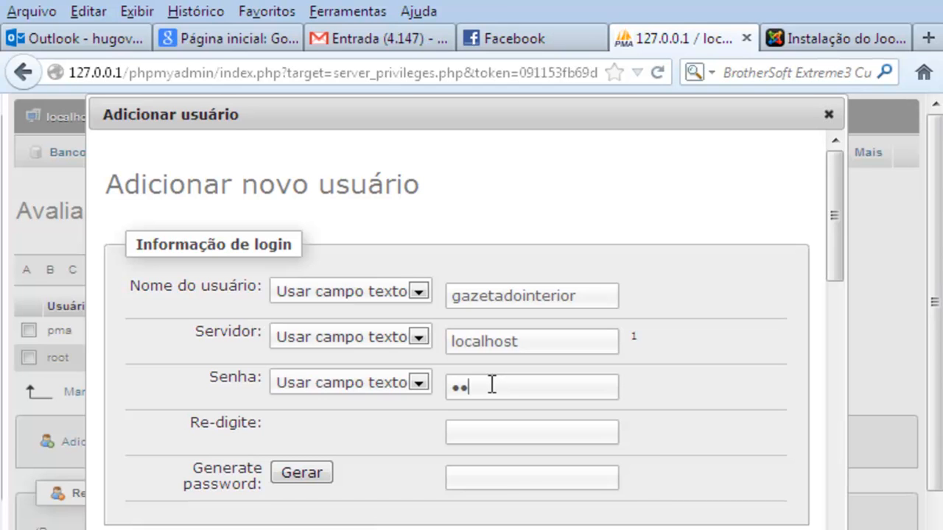
{"action": "key", "text": "BackSpace"}
{"action": "key", "text": "BackSpace"}
{"action": "type", "text": "••••••"}
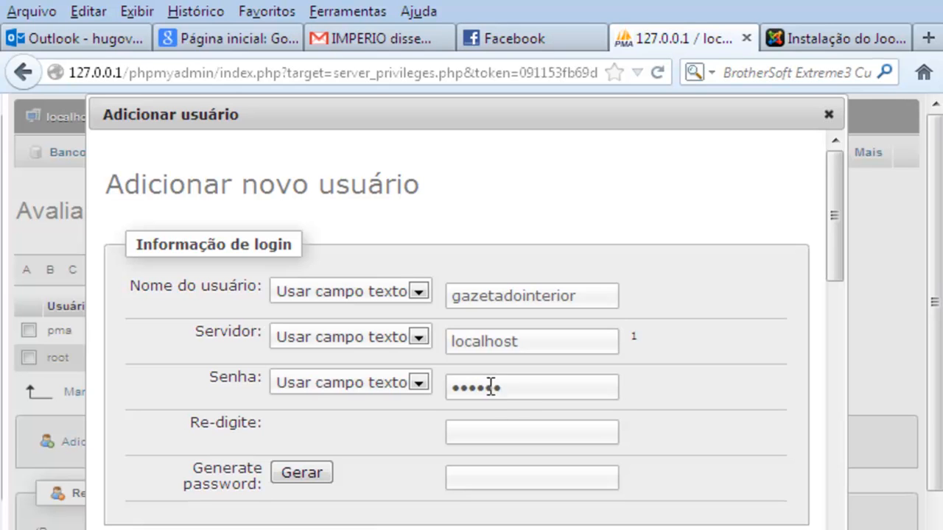
{"action": "left_click", "coordinate": [501, 426]}
{"action": "type", "text": "••••"}
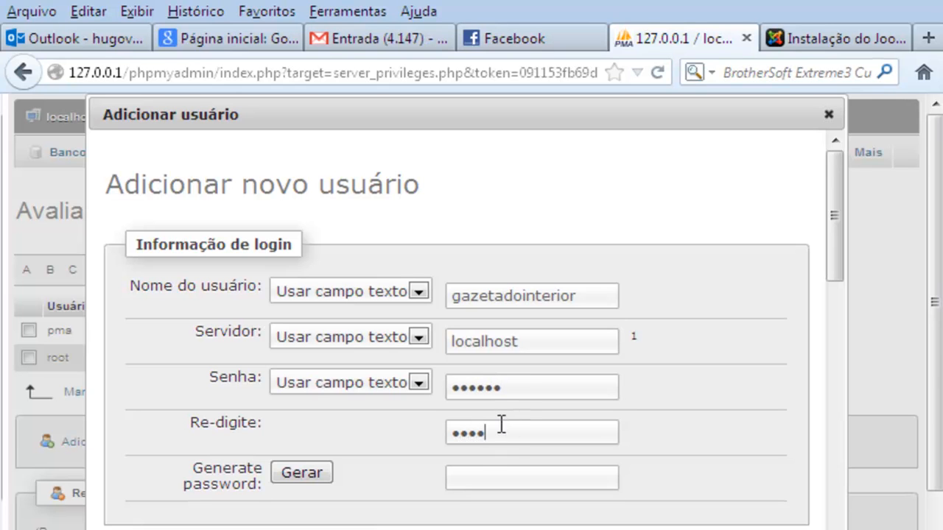
{"action": "type", "text": "••"}
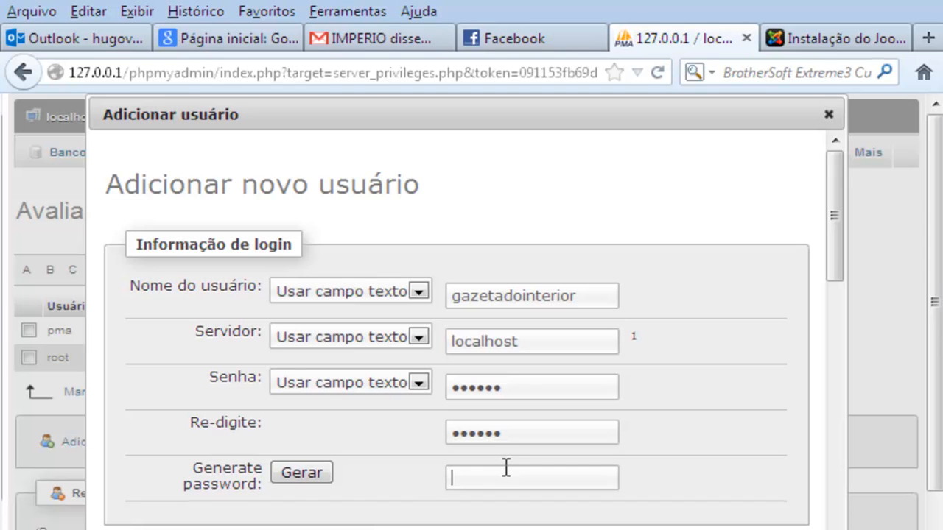
{"action": "left_click", "coordinate": [306, 473]}
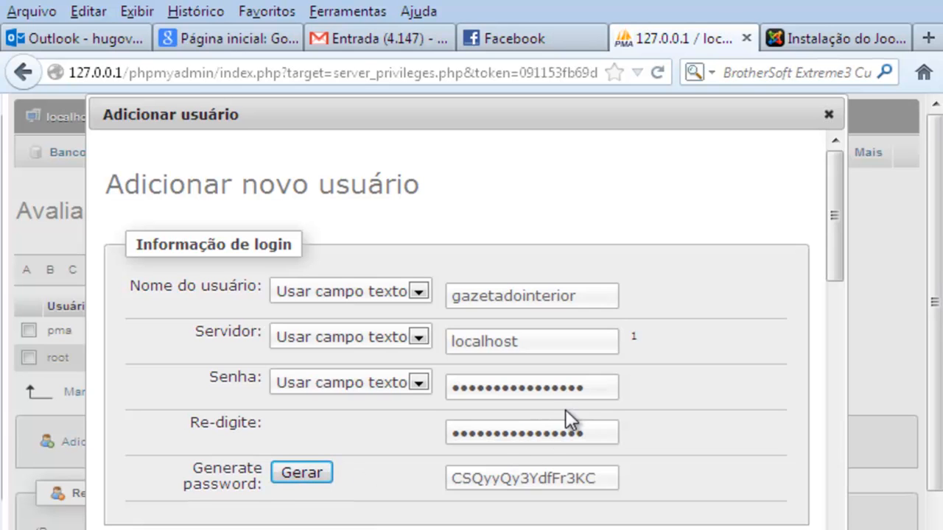
{"action": "left_click_drag", "start_coordinate": [601, 482], "coordinate": [395, 488]}
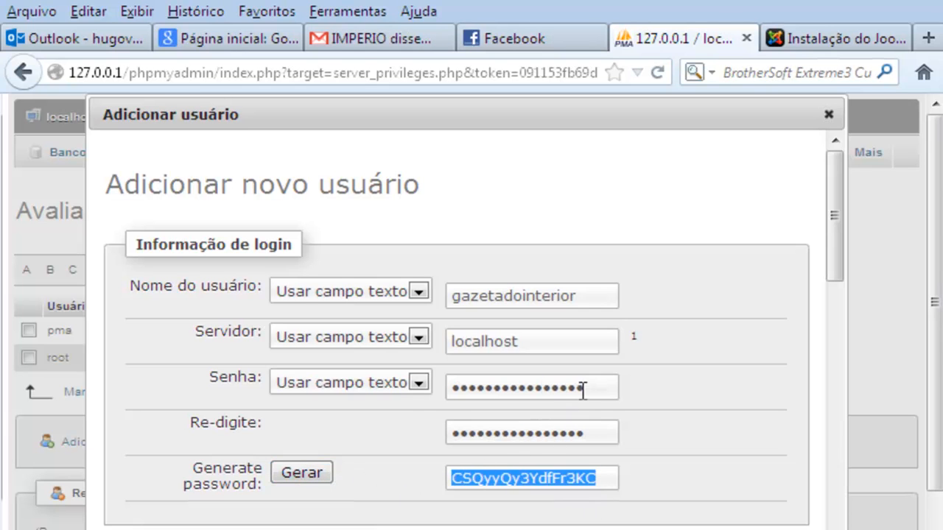
{"action": "left_click_drag", "start_coordinate": [582, 390], "coordinate": [396, 393]}
{"action": "type", "text": "123456"}
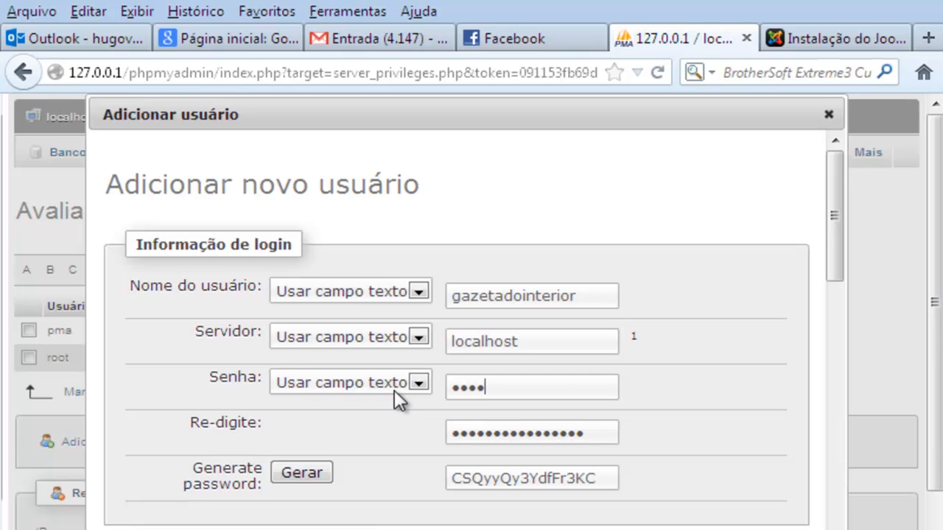
{"action": "left_click_drag", "start_coordinate": [599, 435], "coordinate": [395, 450]}
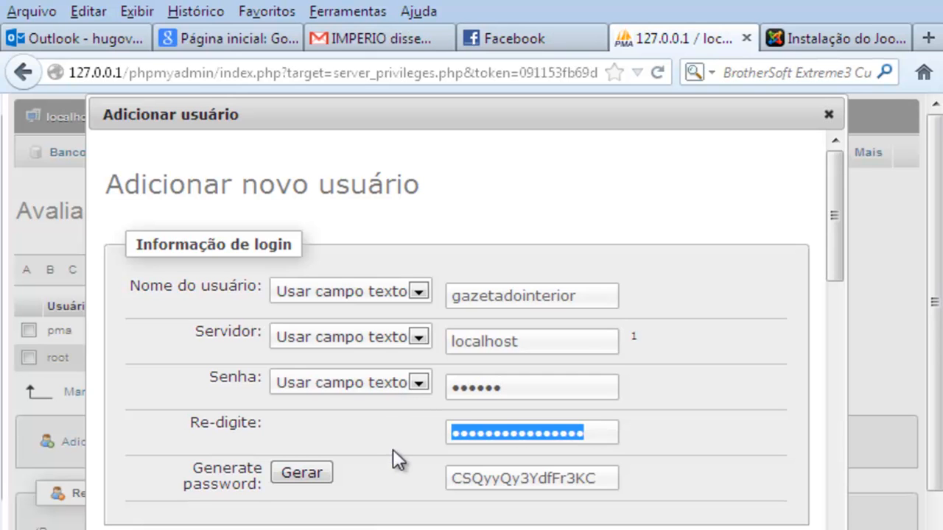
{"action": "type", "text": "123456"}
{"action": "left_click_drag", "start_coordinate": [607, 488], "coordinate": [441, 483]}
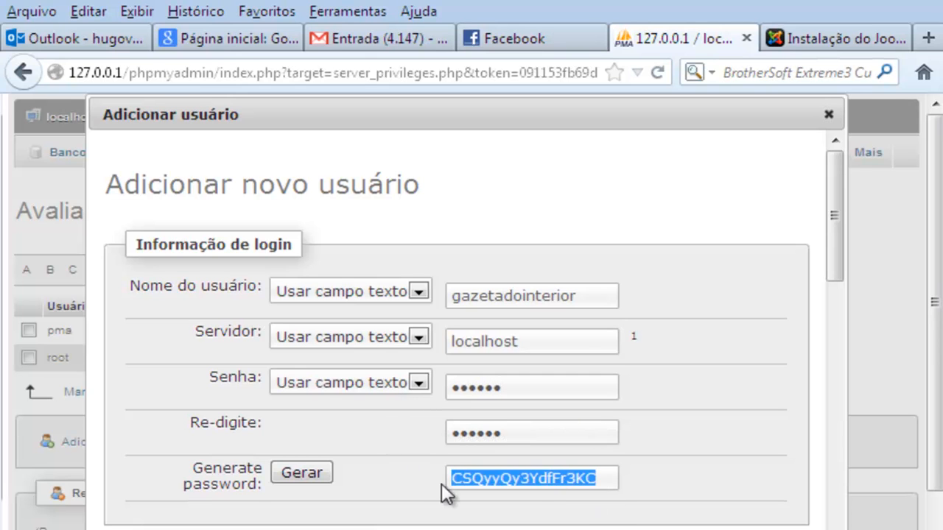
{"action": "key", "text": "BackSpace"}
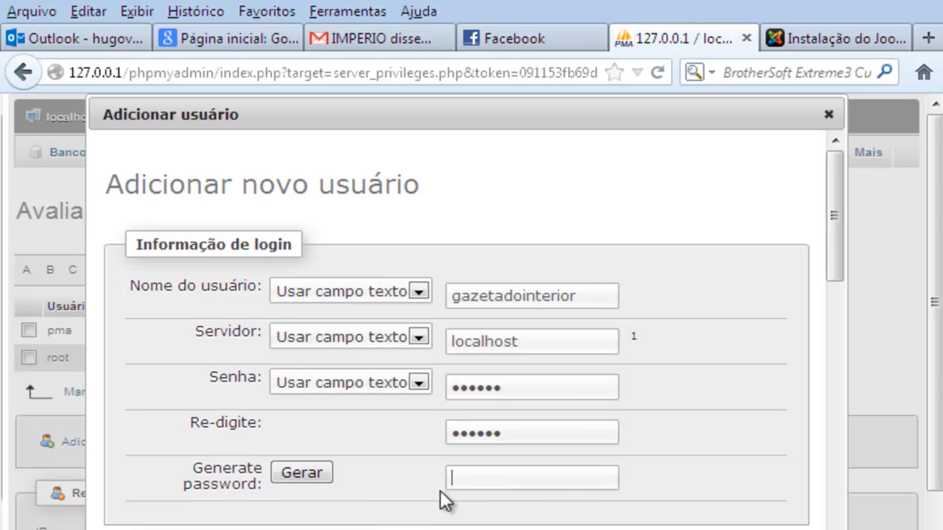
Choose 'Criar Banco de Dados com o mesmo nome e conceder todos os privilégios' for gazetadointerior
{"action": "scroll", "coordinate": [402, 475], "scroll_direction": "down", "scroll_amount": 1}
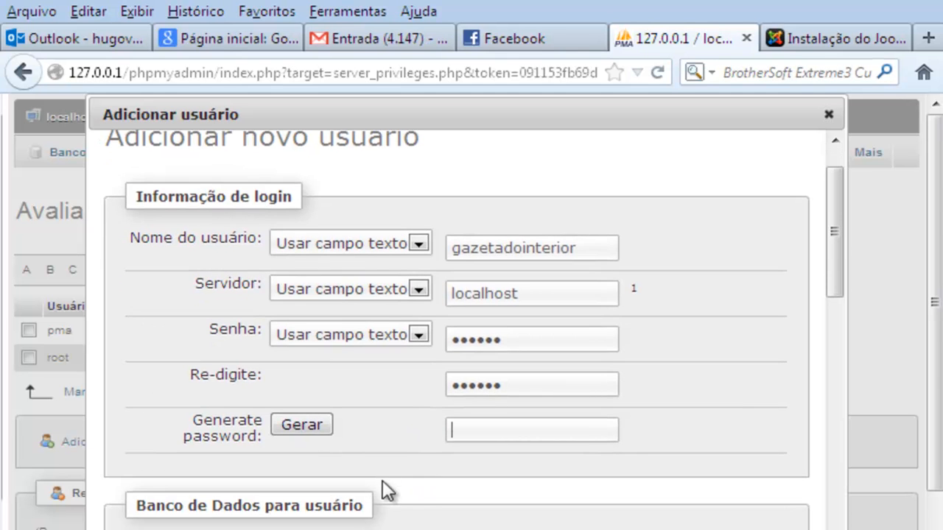
{"action": "scroll", "coordinate": [361, 490], "scroll_direction": "down", "scroll_amount": 1}
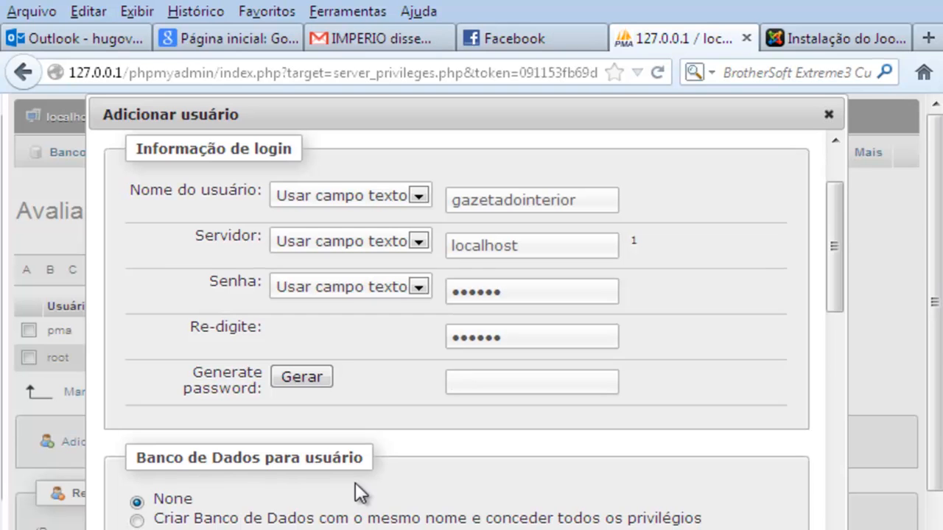
{"action": "left_click", "coordinate": [168, 520]}
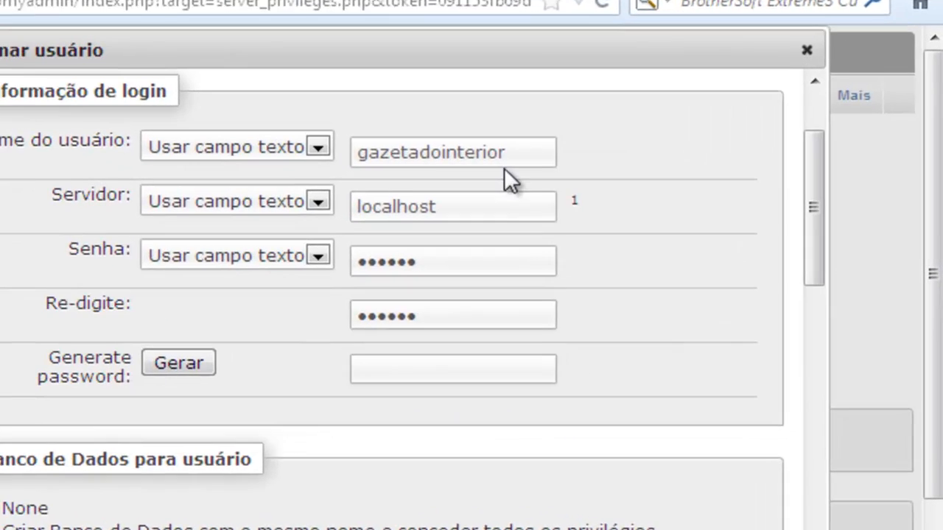
{"action": "left_click_drag", "start_coordinate": [576, 209], "coordinate": [436, 220]}
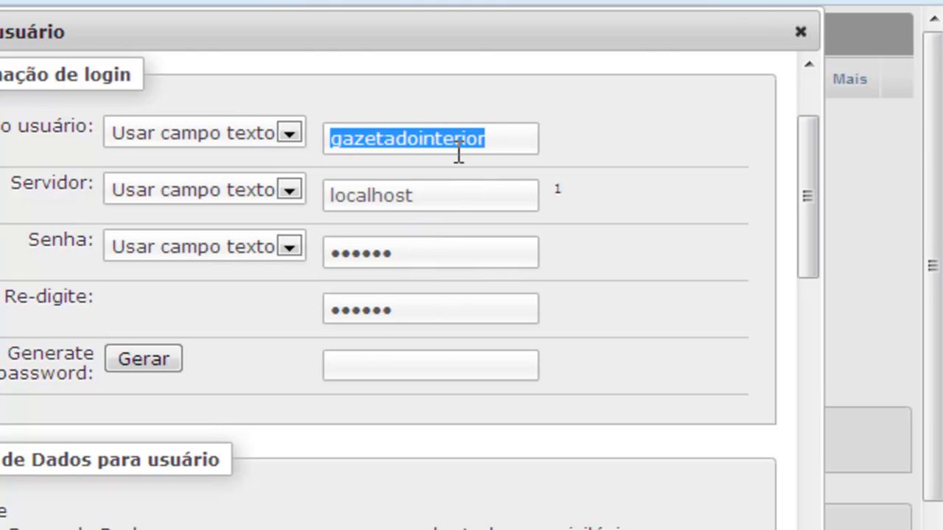
Review gazetadointerior's privileges and resource limits, repositioning the Adicionar usuário dialog, and create the user
{"action": "double_click", "coordinate": [369, 135]}
{"action": "scroll", "coordinate": [297, 483], "scroll_direction": "down", "scroll_amount": 1}
{"action": "scroll", "coordinate": [297, 482], "scroll_direction": "down", "scroll_amount": 5}
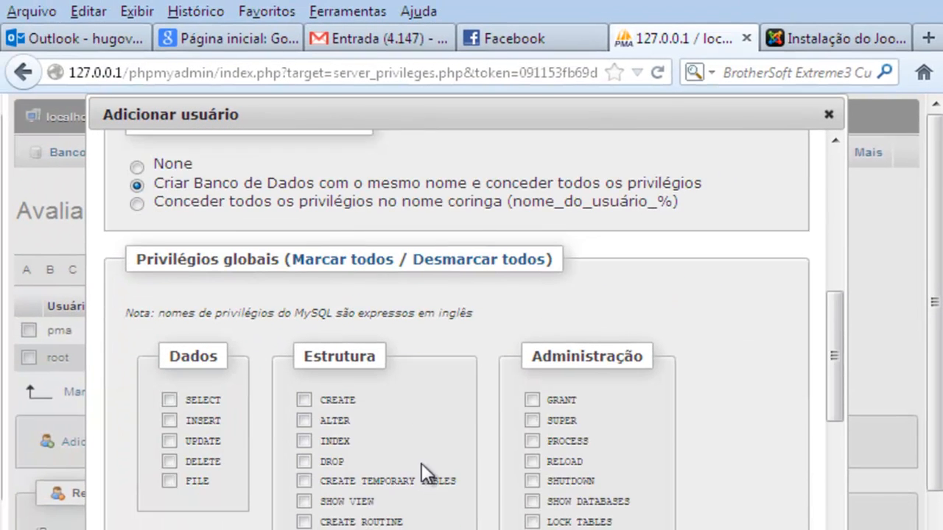
{"action": "scroll", "coordinate": [421, 463], "scroll_direction": "down", "scroll_amount": 1}
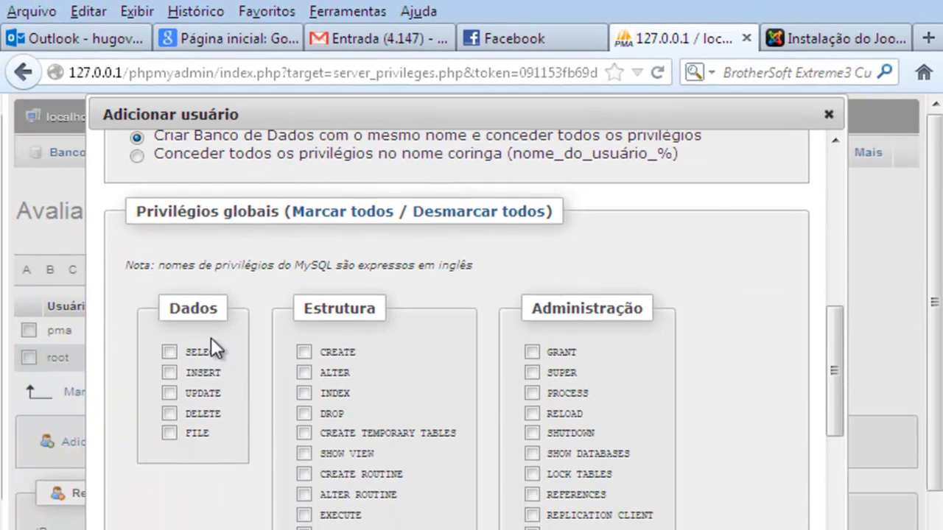
{"action": "scroll", "coordinate": [402, 423], "scroll_direction": "down", "scroll_amount": 4}
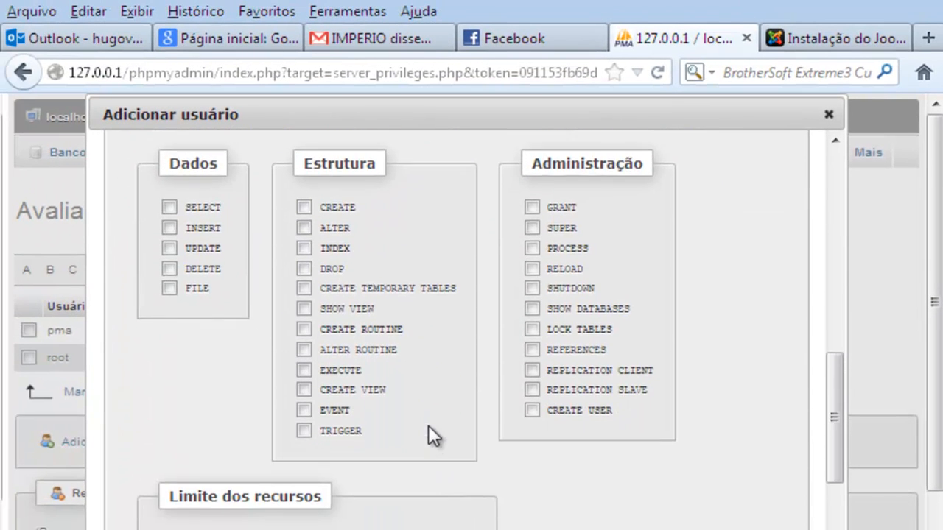
{"action": "scroll", "coordinate": [428, 398], "scroll_direction": "down", "scroll_amount": 3}
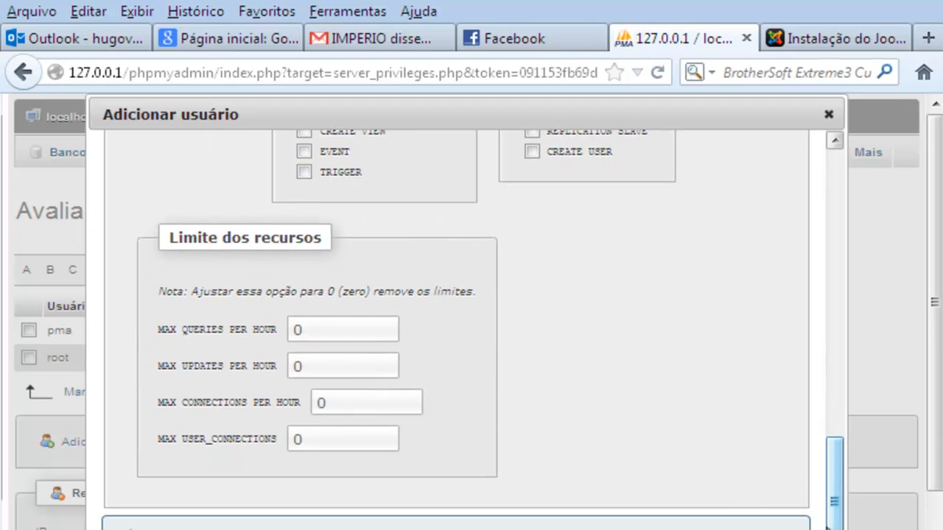
{"action": "left_click_drag", "start_coordinate": [835, 501], "coordinate": [848, 517]}
{"action": "left_click_drag", "start_coordinate": [495, 102], "coordinate": [487, 2]}
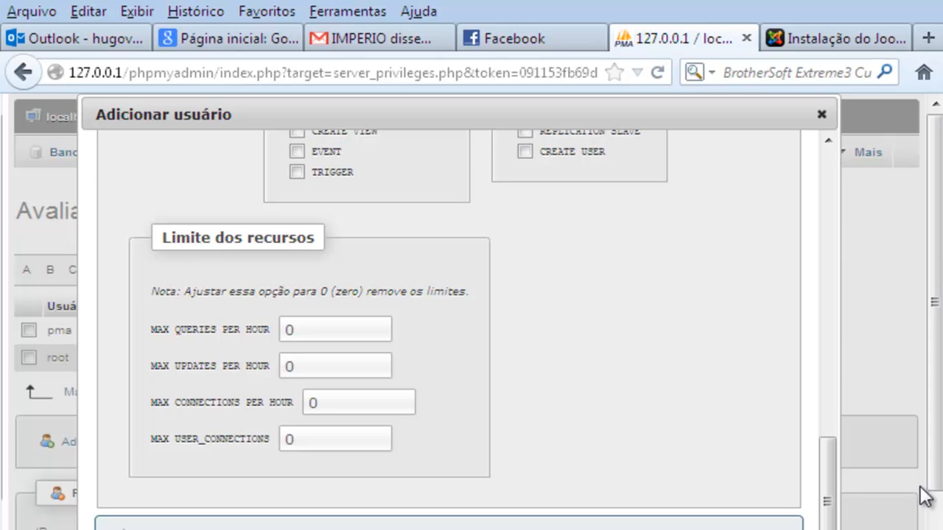
{"action": "mouse_move", "coordinate": [840, 480]}
{"action": "left_mouse_down"}
{"action": "mouse_move", "coordinate": [809, 479]}
{"action": "mouse_move", "coordinate": [836, 470]}
{"action": "left_mouse_up"}
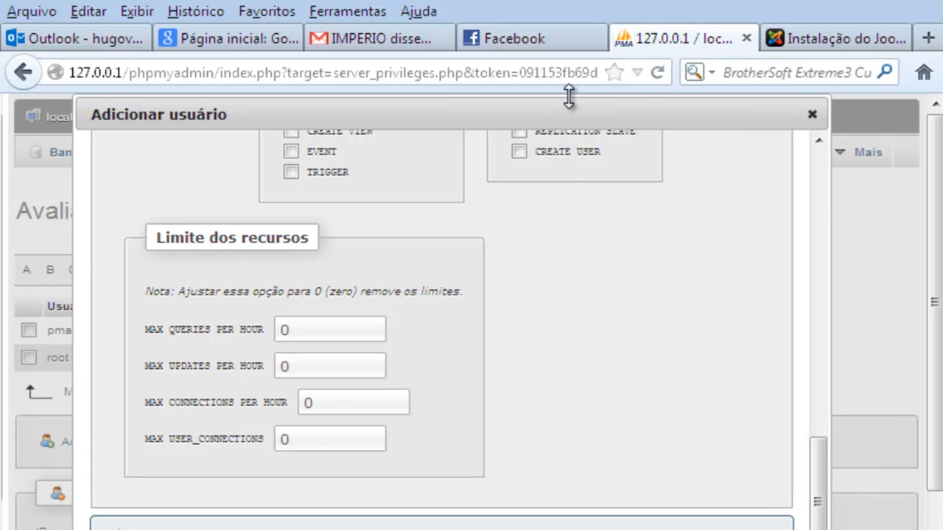
{"action": "left_click_drag", "start_coordinate": [568, 95], "coordinate": [568, 185]}
{"action": "left_click_drag", "start_coordinate": [587, 153], "coordinate": [576, 122]}
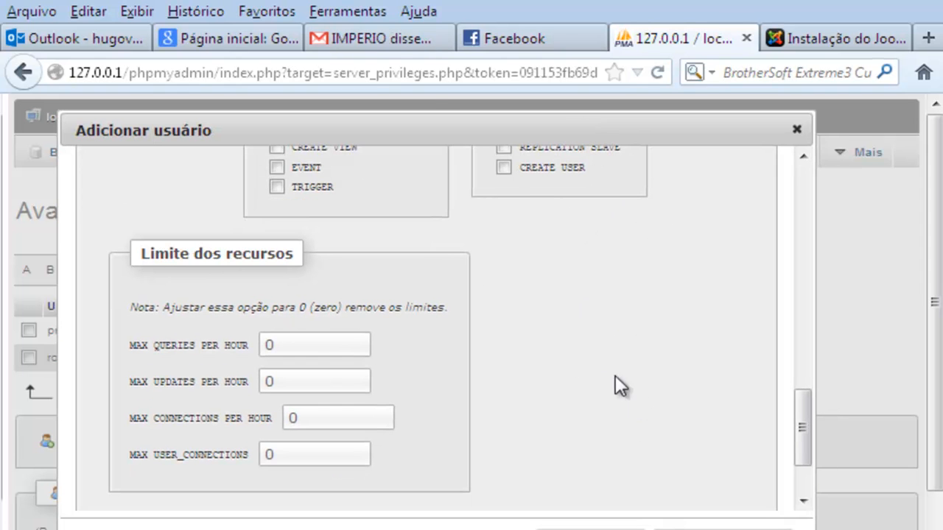
{"action": "left_click_drag", "start_coordinate": [421, 133], "coordinate": [449, 120]}
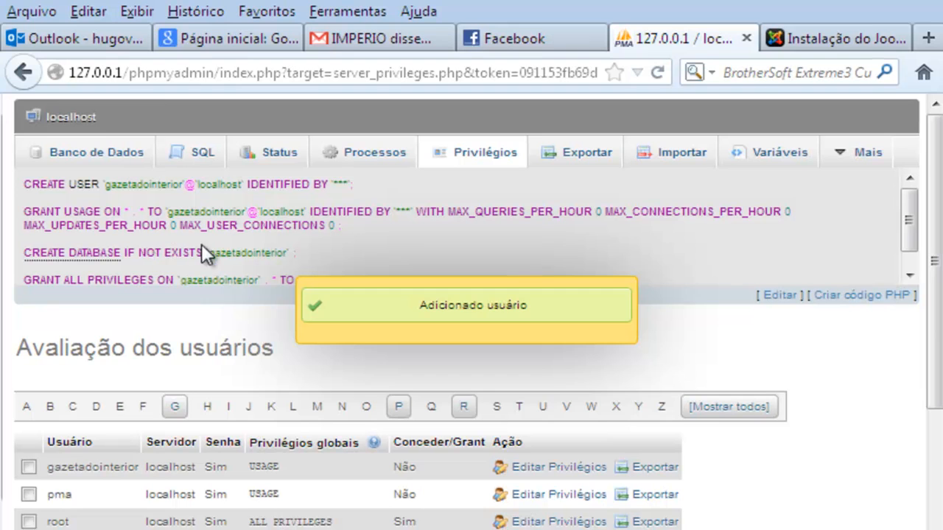
Select the generated SQL statements and return to the Instalação do Joomla tab
{"action": "left_click_drag", "start_coordinate": [444, 280], "coordinate": [13, 181]}
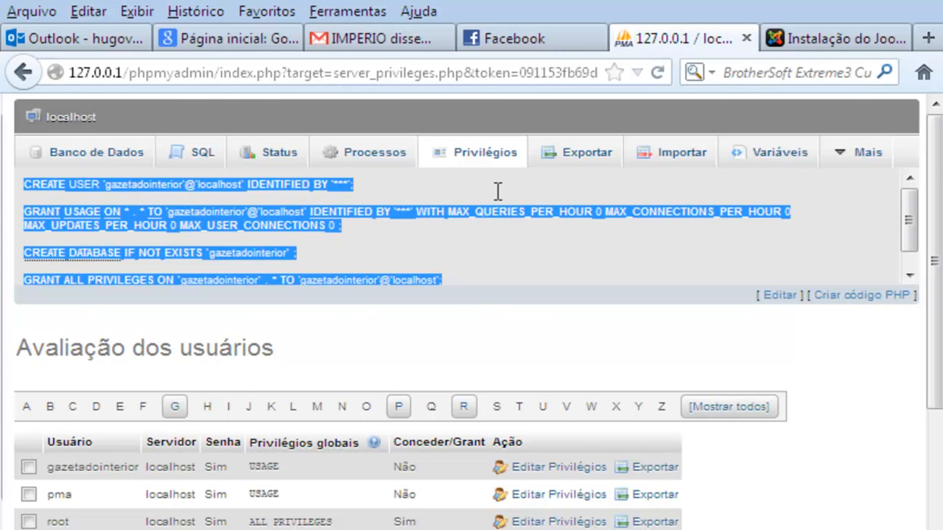
{"action": "left_click", "coordinate": [805, 43]}
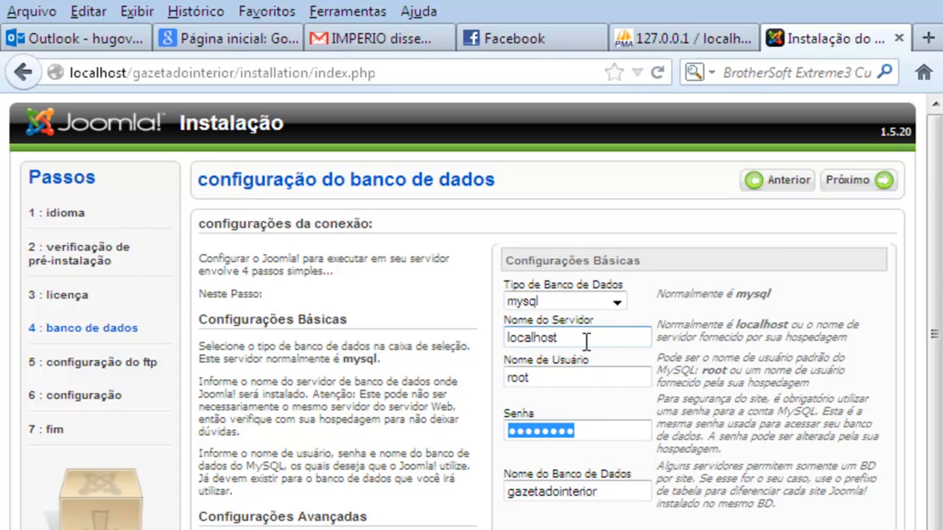
Replace root with gazetadointerior as user name, enter the new six-character password, and check the database name
{"action": "left_click_drag", "start_coordinate": [578, 339], "coordinate": [518, 335]}
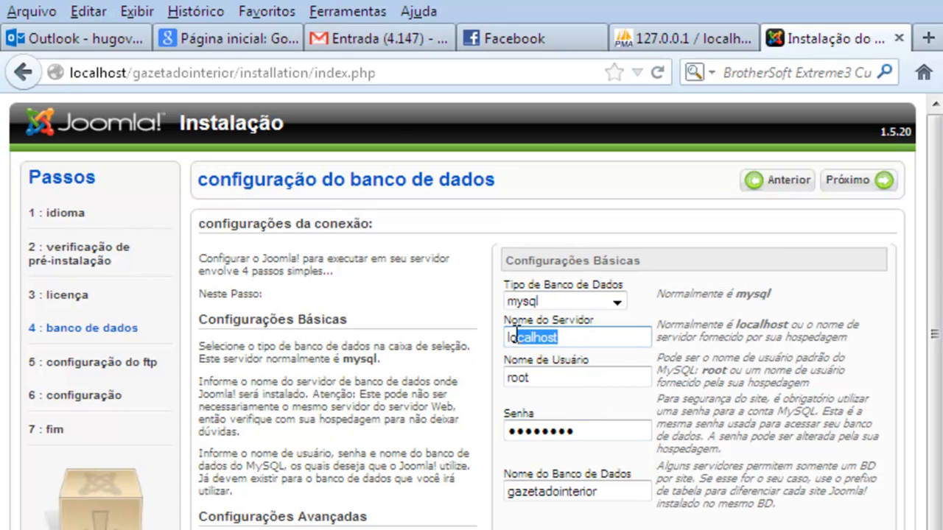
{"action": "double_click", "coordinate": [519, 377]}
{"action": "type", "text": "gazetadointerior"}
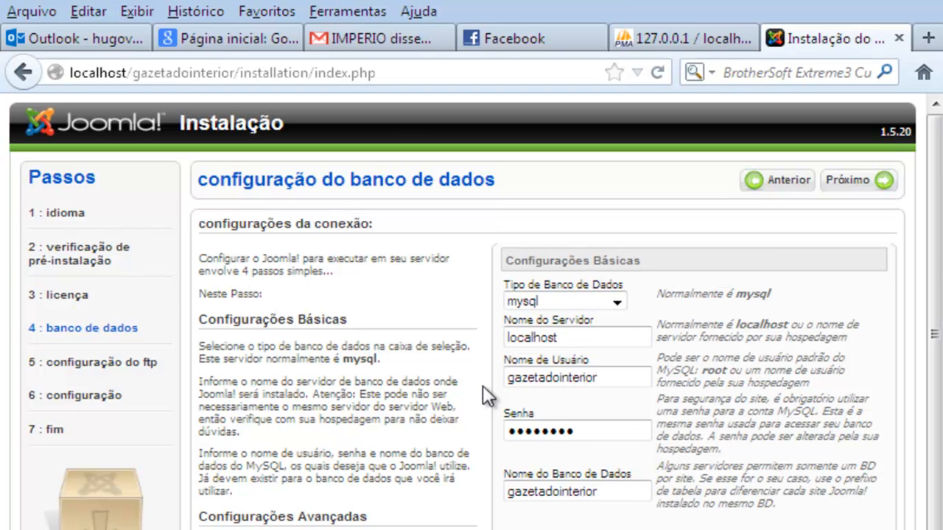
{"action": "left_click_drag", "start_coordinate": [581, 431], "coordinate": [499, 440]}
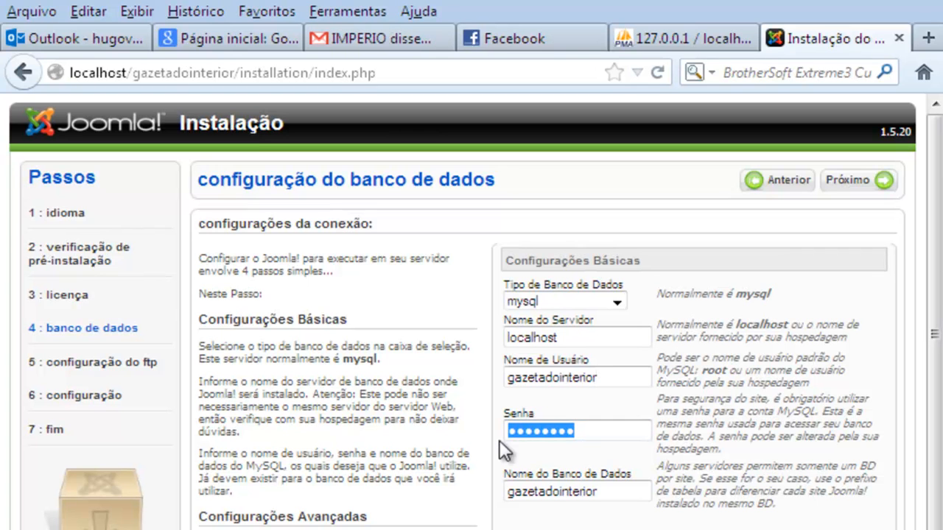
{"action": "type", "text": "••••••"}
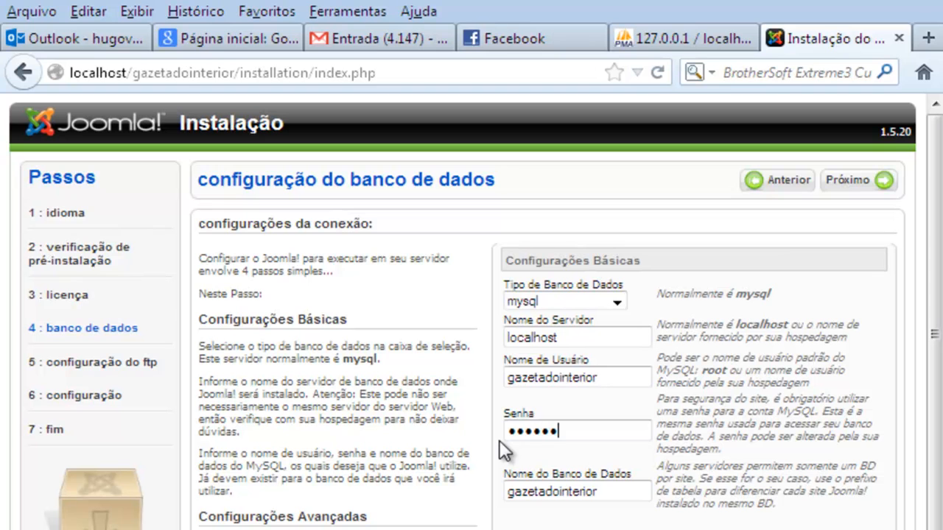
{"action": "left_click", "coordinate": [604, 488]}
Scroll down to Configurações Avançadas and restore the Firefox window from full-screen size
{"action": "scroll", "coordinate": [694, 479], "scroll_direction": "down", "scroll_amount": 1}
{"action": "scroll", "coordinate": [746, 478], "scroll_direction": "up", "scroll_amount": 1}
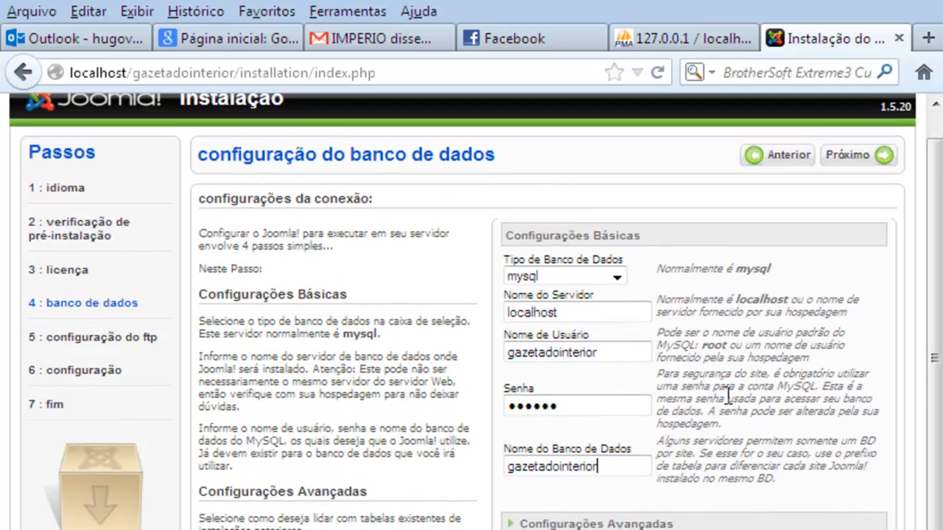
{"action": "scroll", "coordinate": [626, 464], "scroll_direction": "down", "scroll_amount": 1}
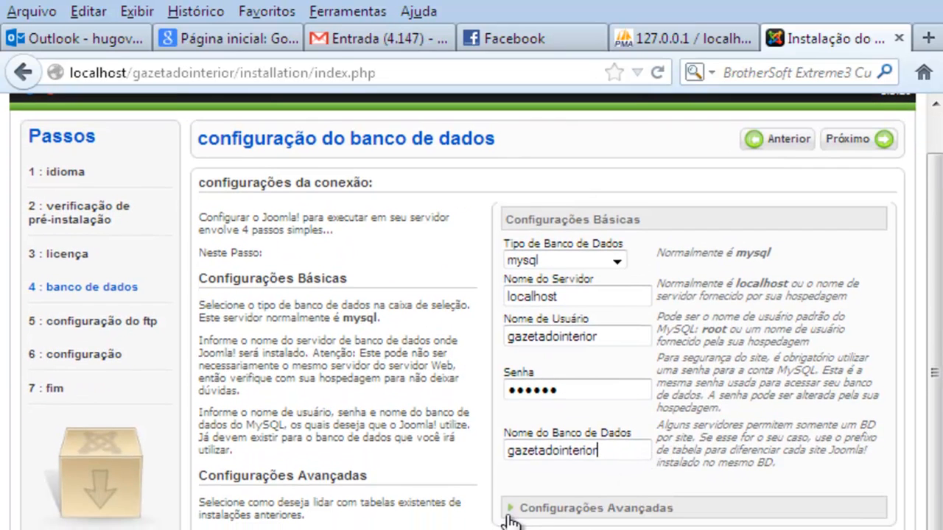
{"action": "scroll", "coordinate": [528, 521], "scroll_direction": "down", "scroll_amount": 2}
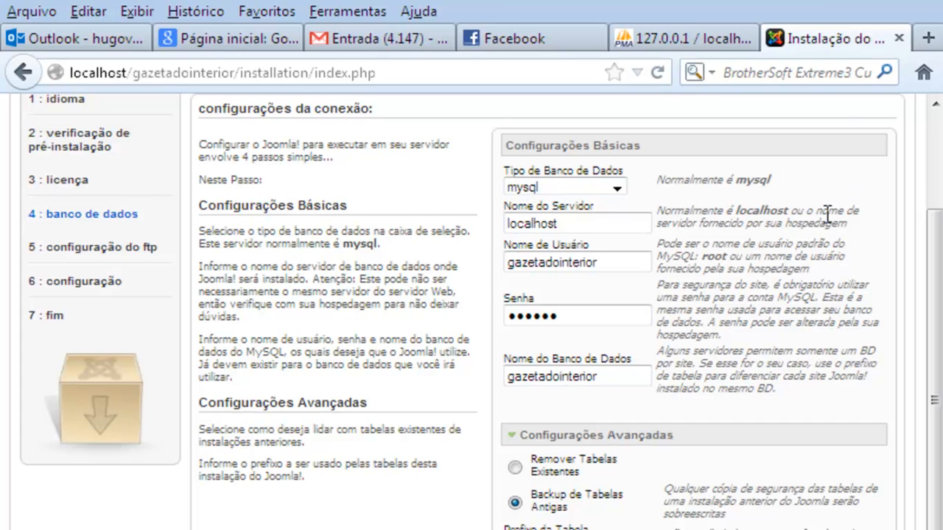
{"action": "left_click", "coordinate": [883, 5]}
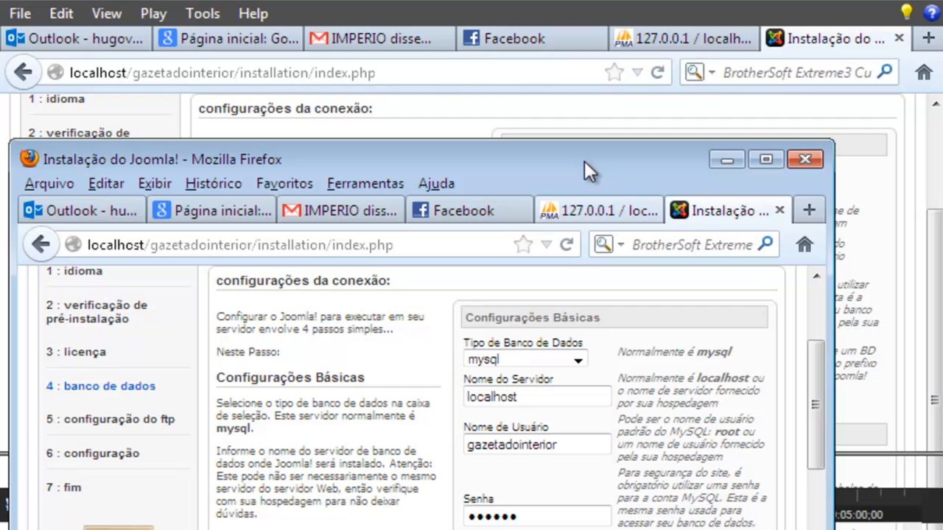
Enlarge the browser window, confirm the gdi_ table prefix and submit the database settings
{"action": "left_click_drag", "start_coordinate": [575, 159], "coordinate": [646, 27]}
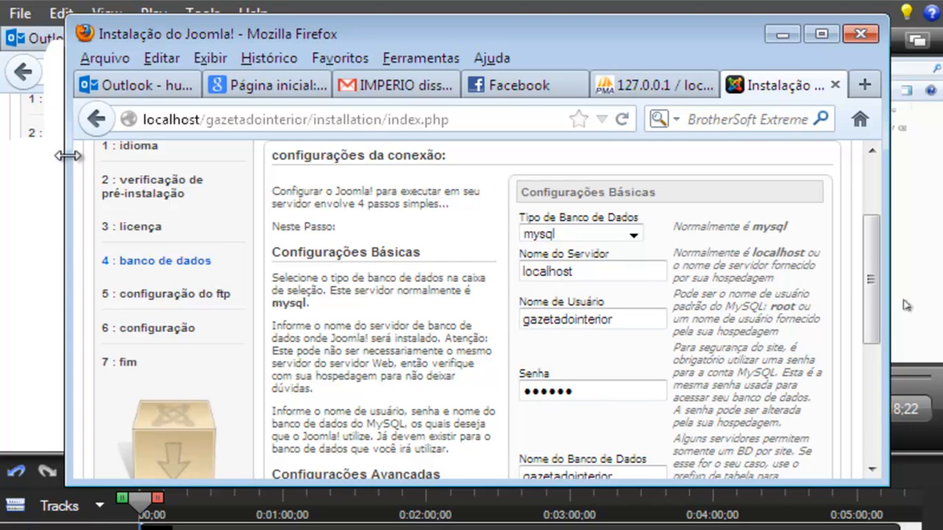
{"action": "left_click_drag", "start_coordinate": [67, 168], "coordinate": [11, 167]}
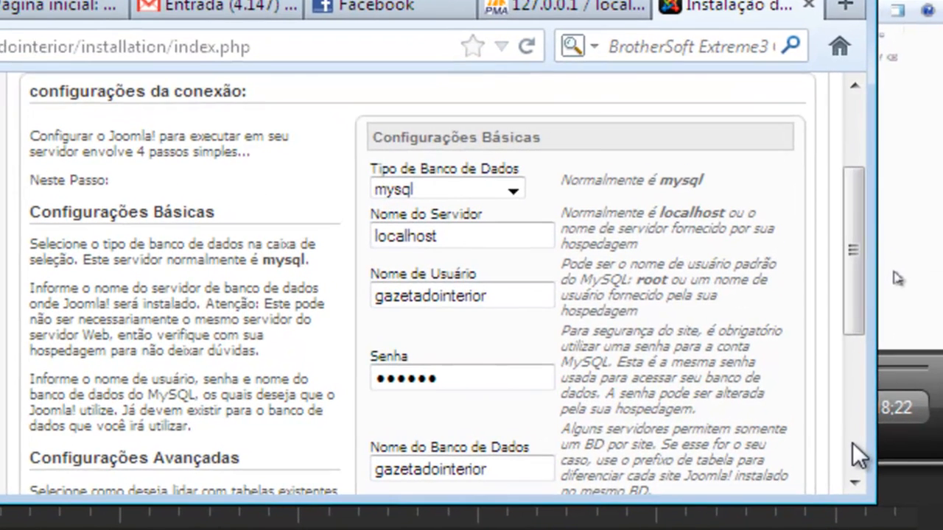
{"action": "left_click", "coordinate": [869, 434]}
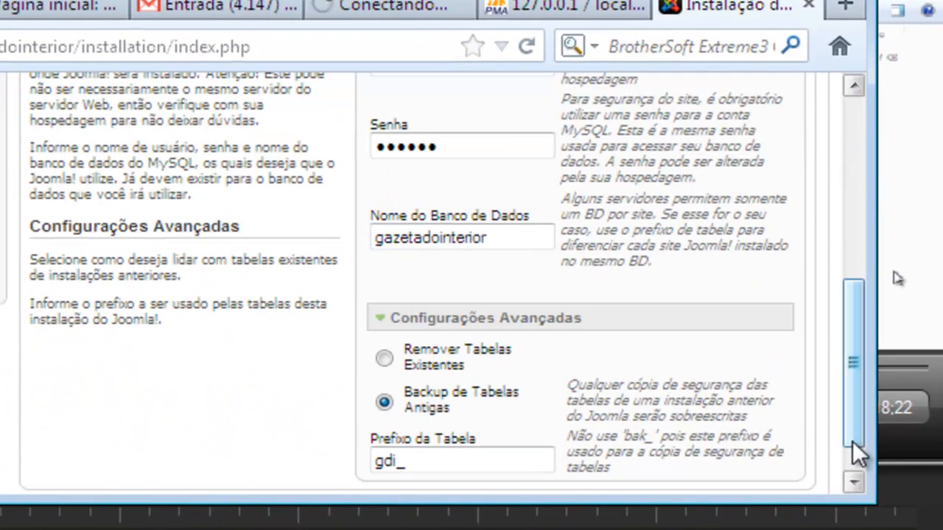
{"action": "scroll", "coordinate": [852, 400], "scroll_direction": "down", "scroll_amount": 1}
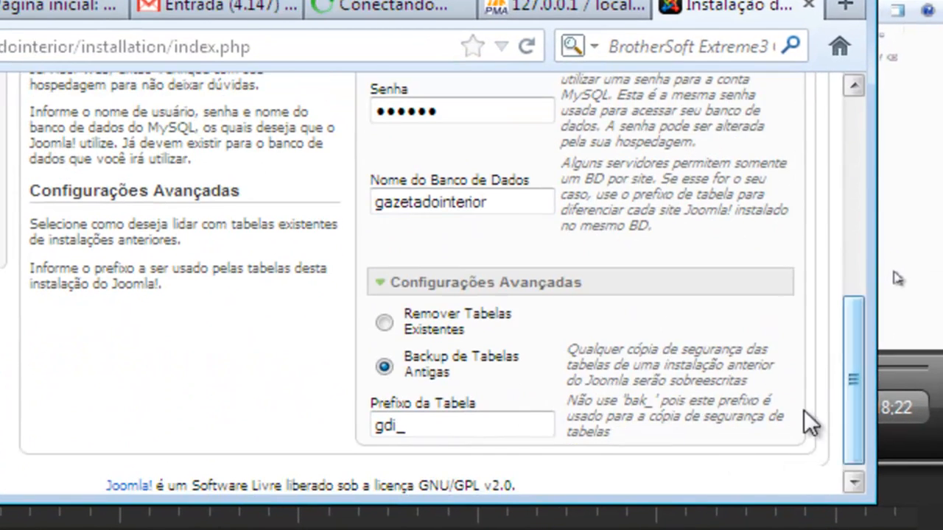
{"action": "double_click", "coordinate": [401, 425]}
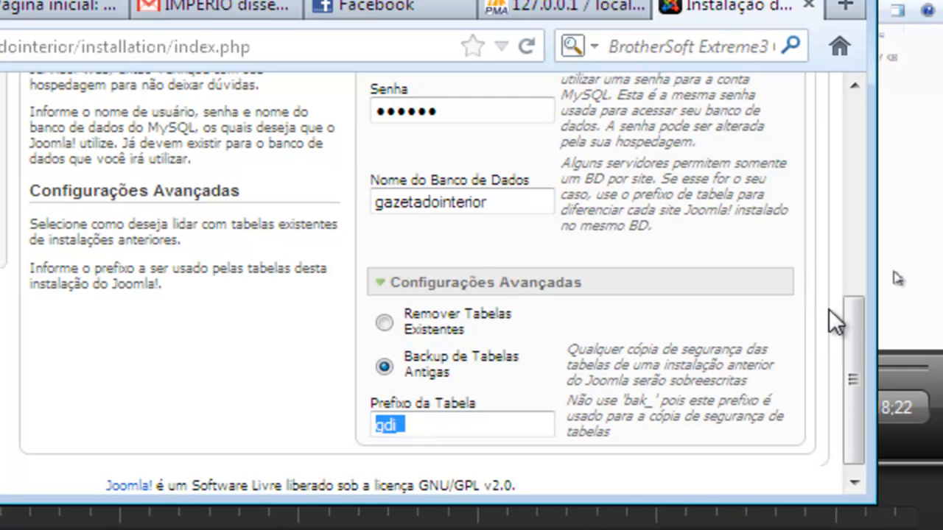
{"action": "left_click_drag", "start_coordinate": [854, 321], "coordinate": [852, 130]}
{"action": "left_click", "coordinate": [733, 184]}
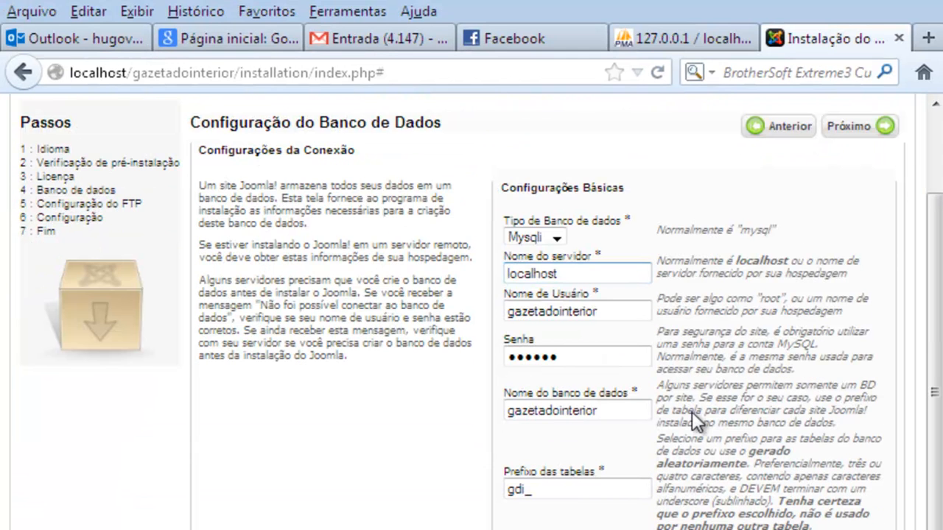
{"action": "scroll", "coordinate": [691, 412], "scroll_direction": "up", "scroll_amount": 1}
{"action": "scroll", "coordinate": [693, 411], "scroll_direction": "up", "scroll_amount": 3}
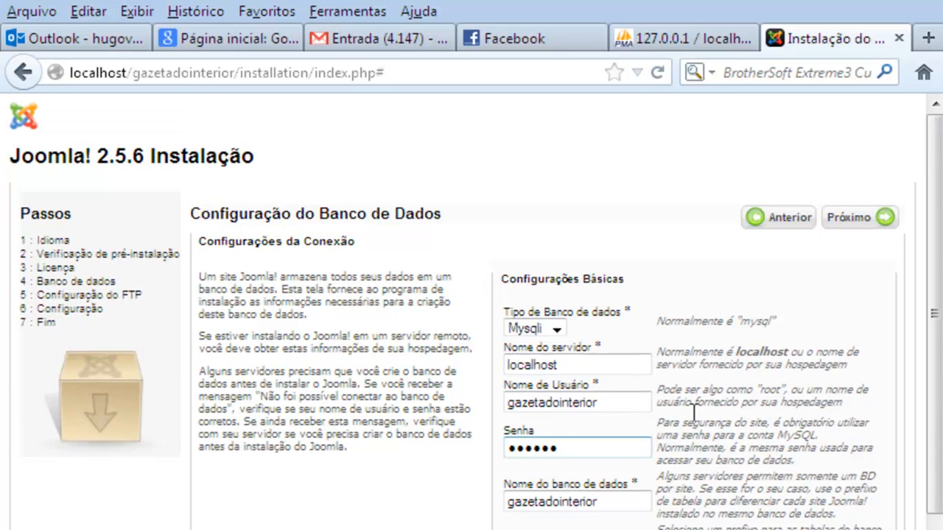
{"action": "scroll", "coordinate": [693, 413], "scroll_direction": "down", "scroll_amount": 3}
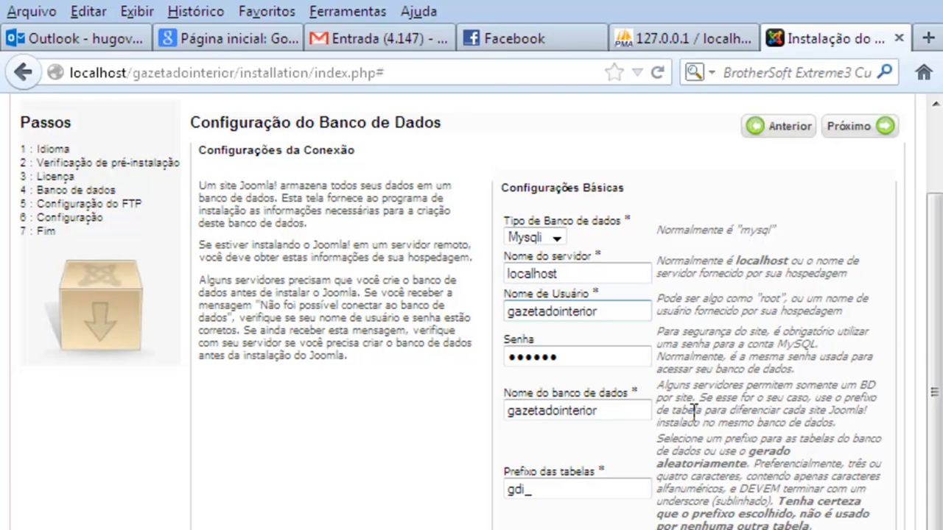
{"action": "key", "text": "ctrl+a"}
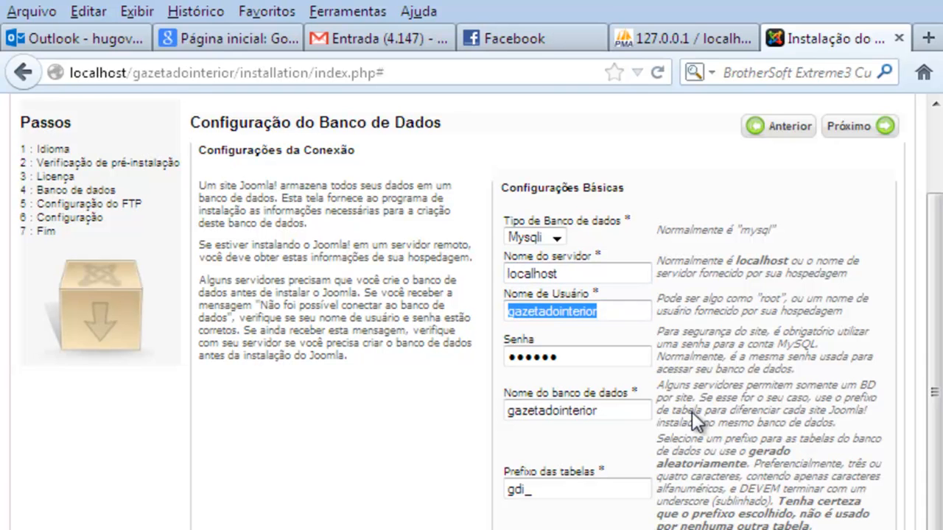